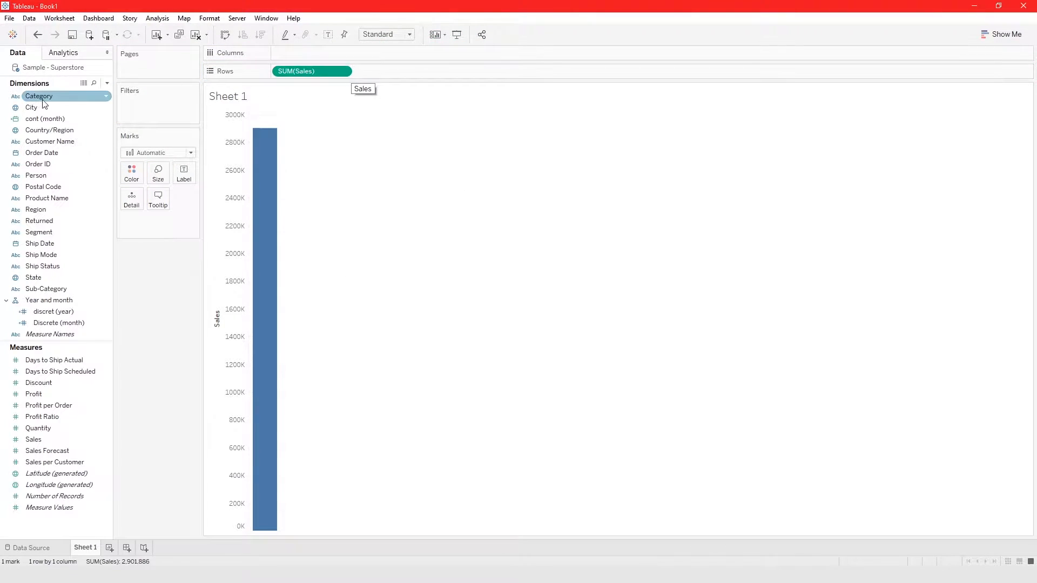
Build a dual-axis line chart of Sales and Profit over cont (month).
drag(30, 125, 295, 54)
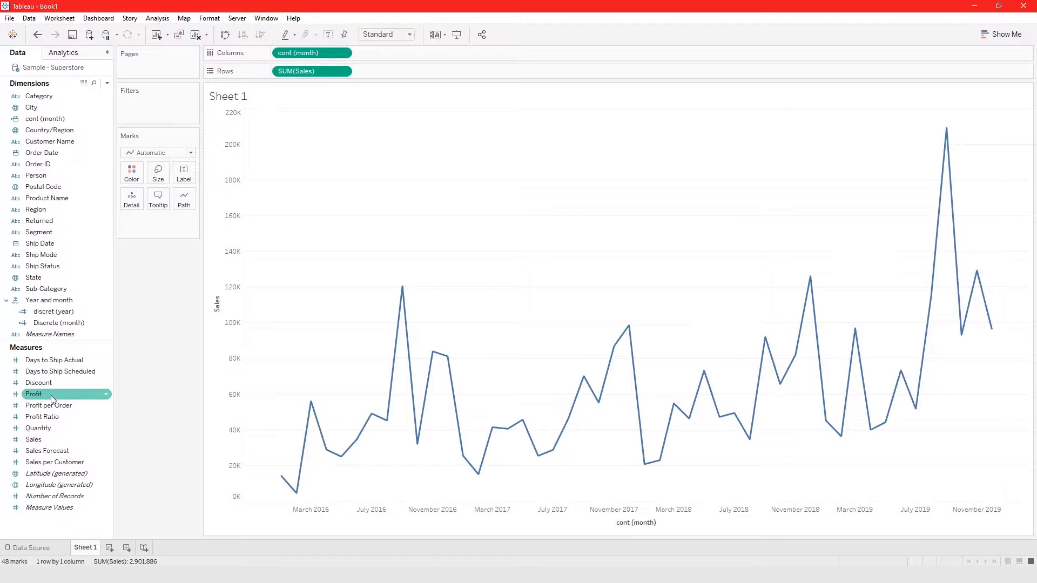
drag(51, 395, 466, 71)
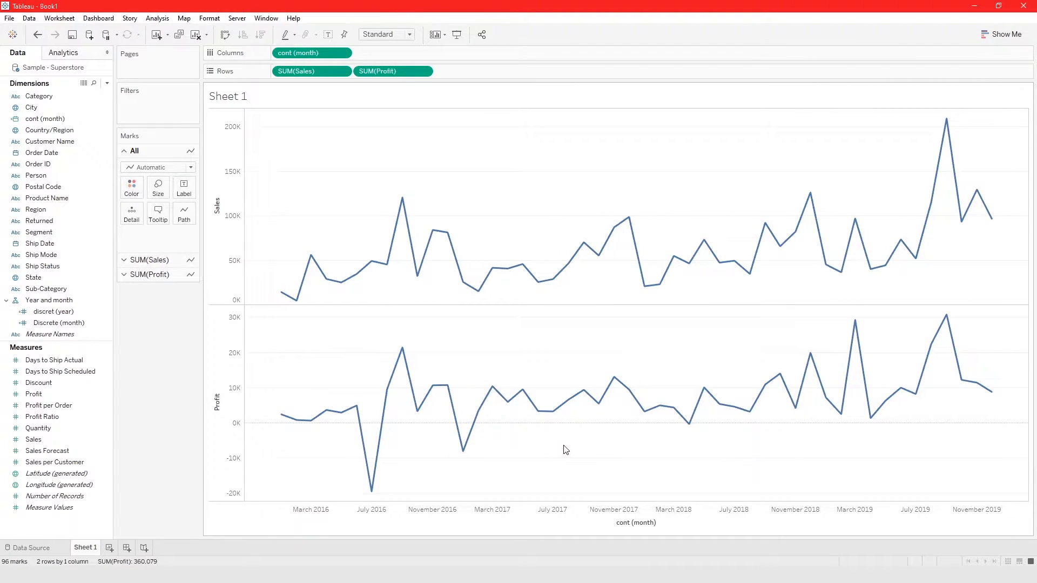
click(424, 72)
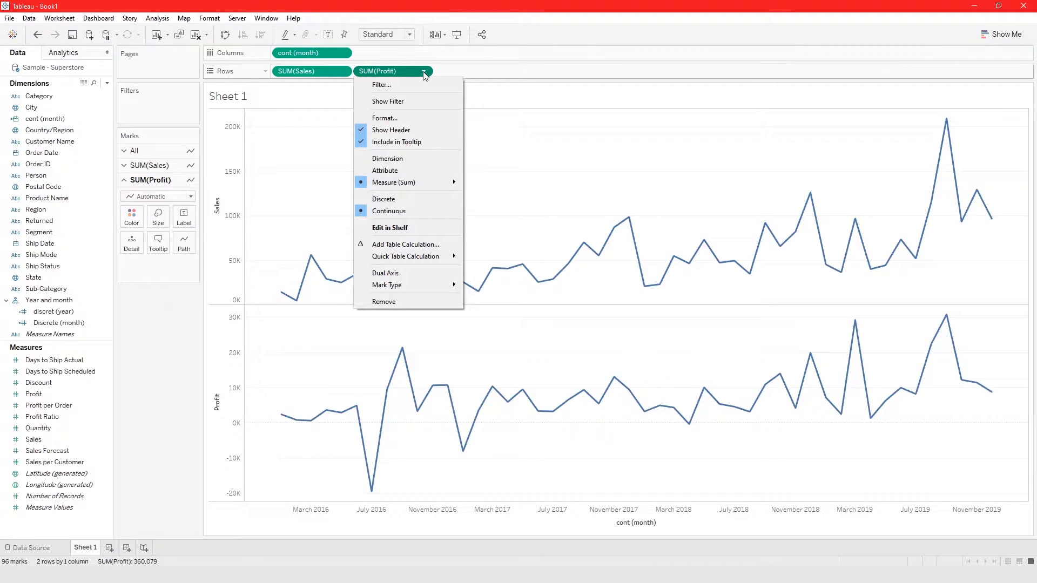
click(420, 272)
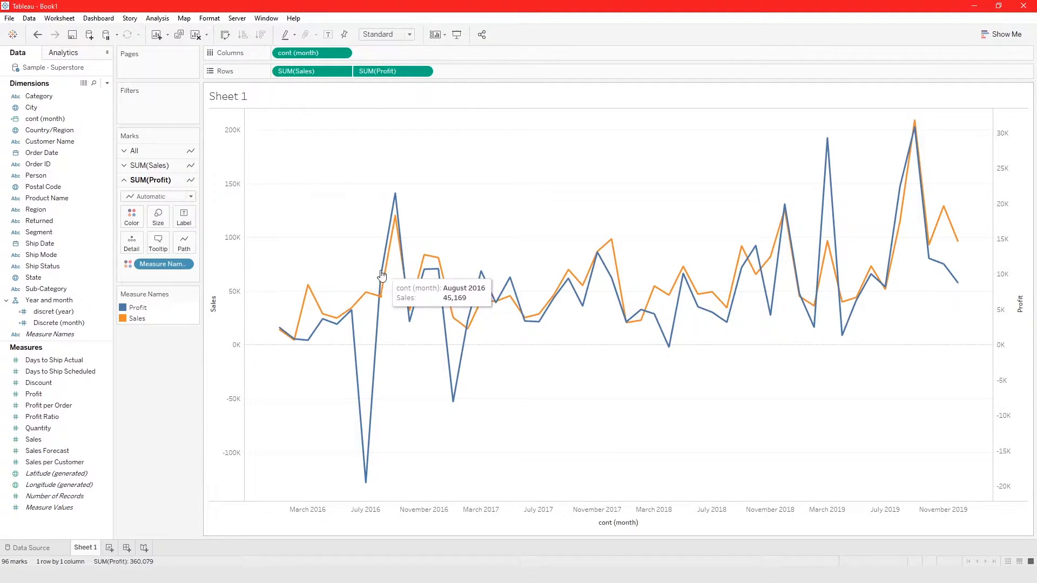
click(150, 165)
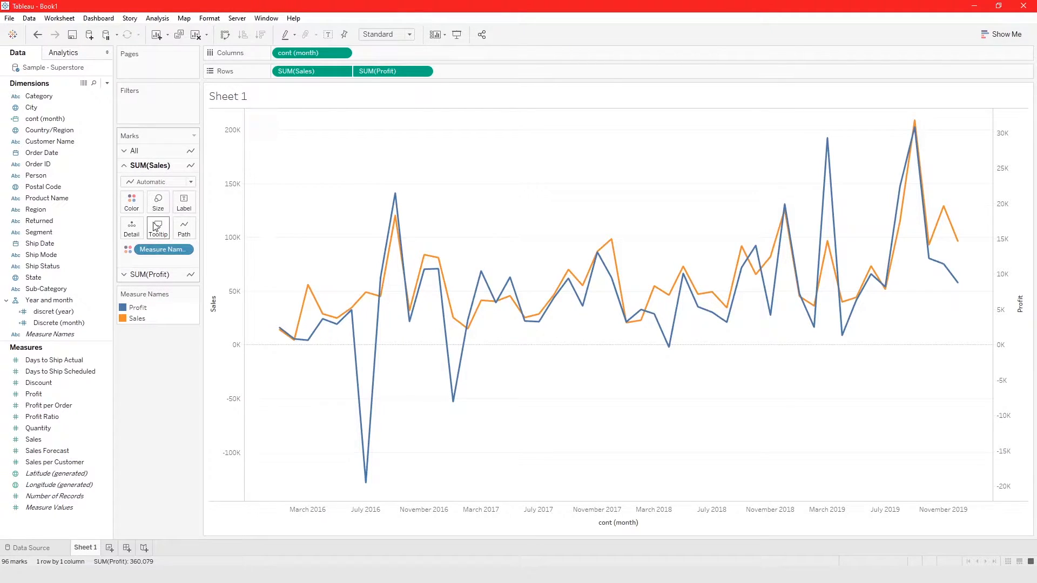
click(135, 151)
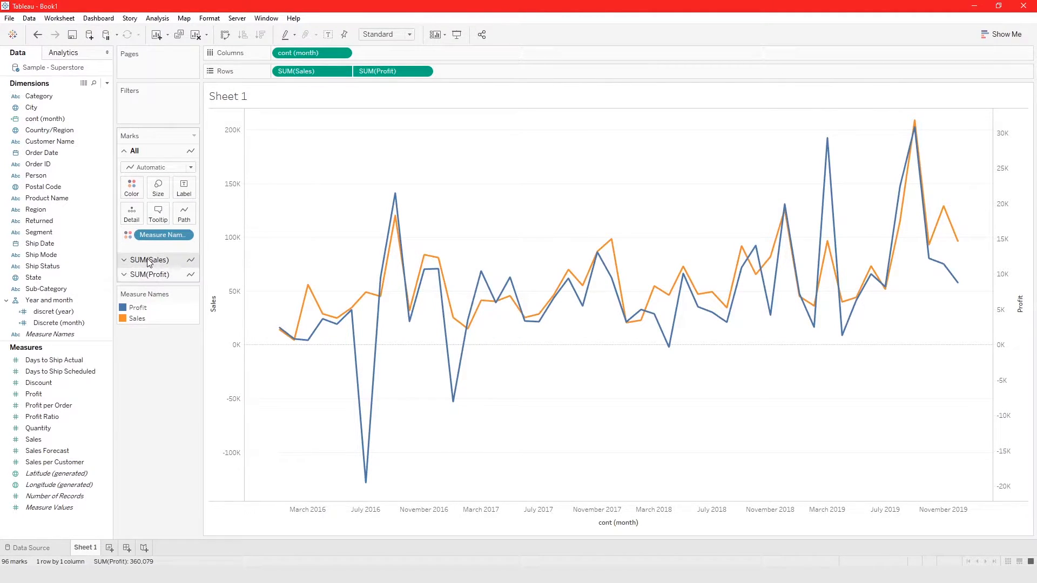
click(149, 261)
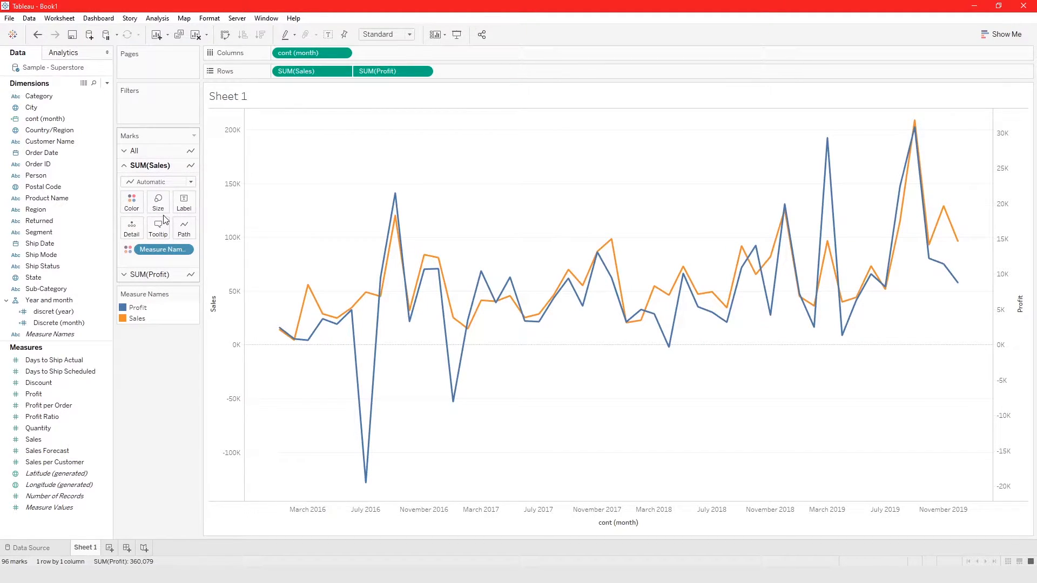
Set the color of the Profit line to green.
click(161, 276)
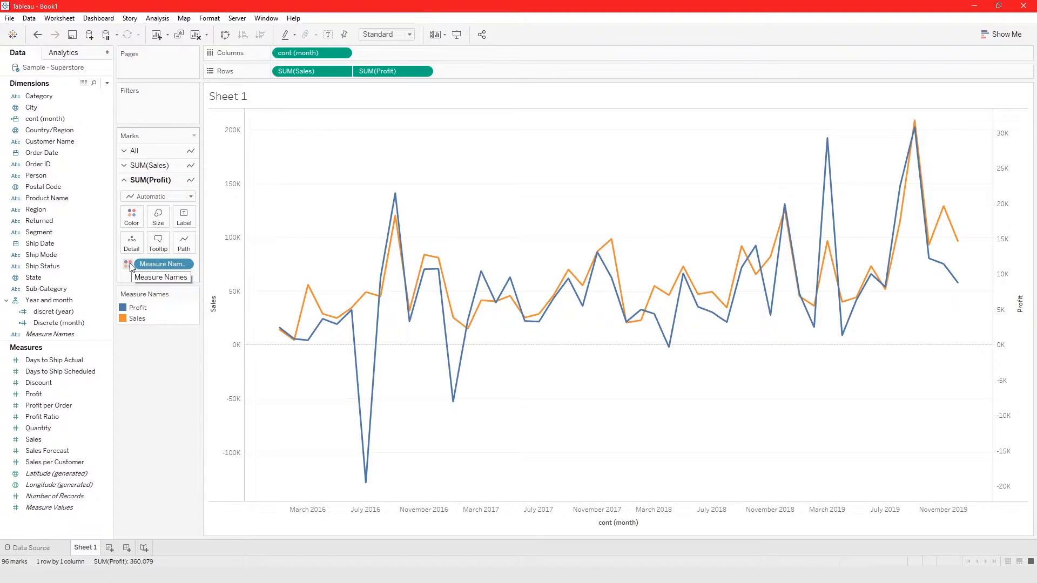
click(131, 216)
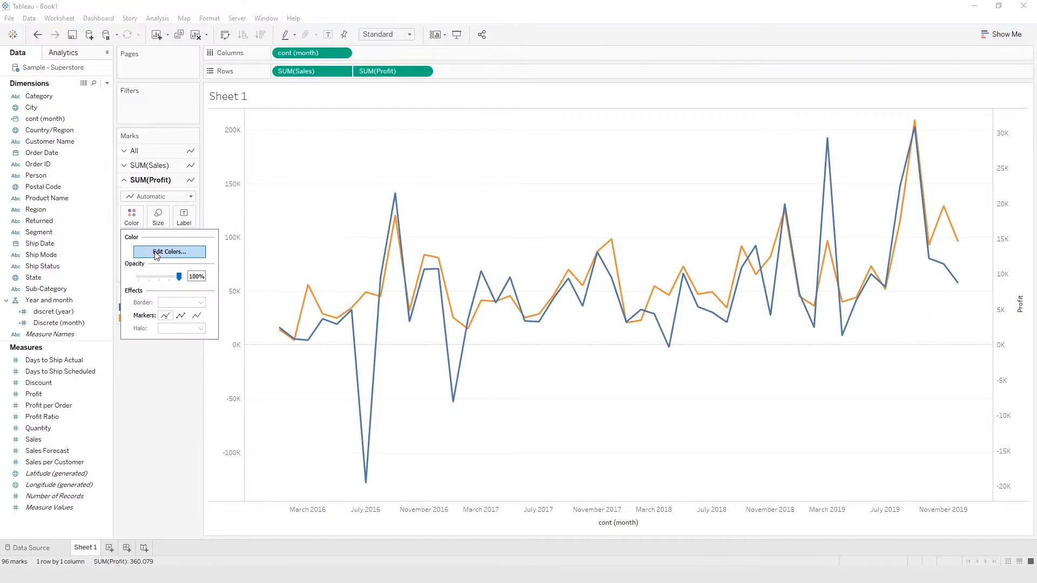
click(157, 252)
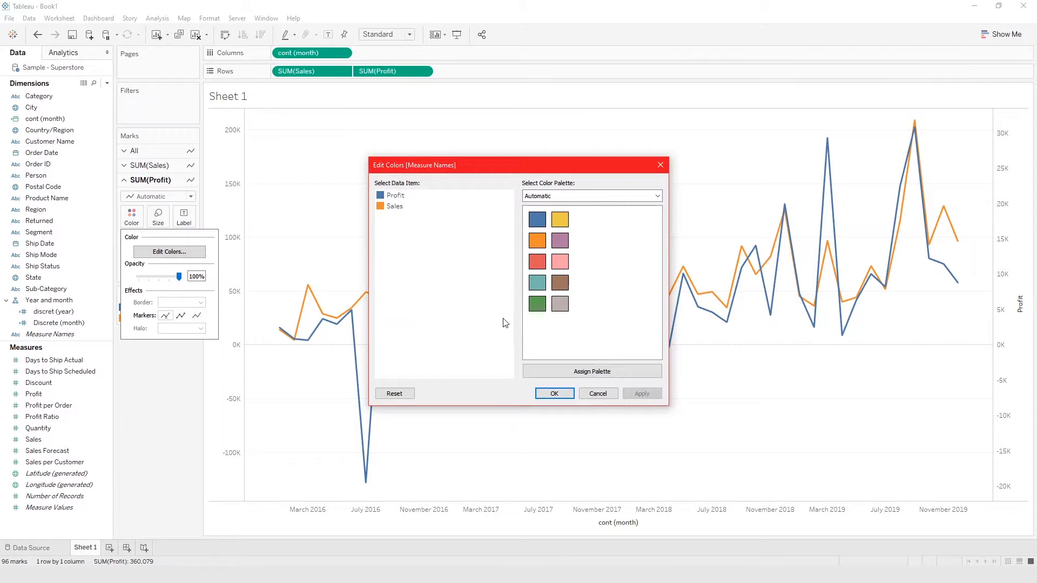
click(402, 198)
click(537, 304)
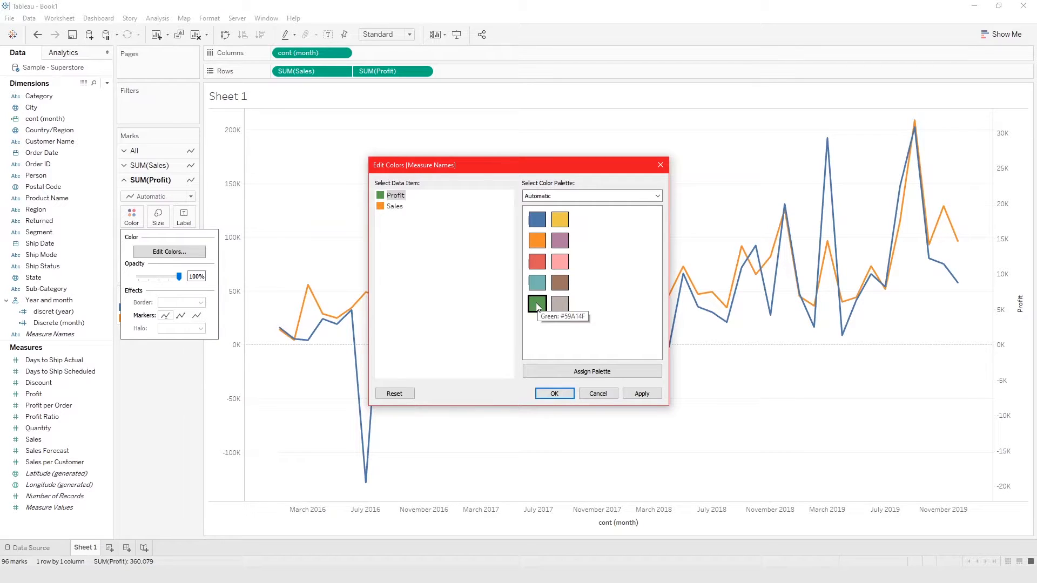
click(554, 394)
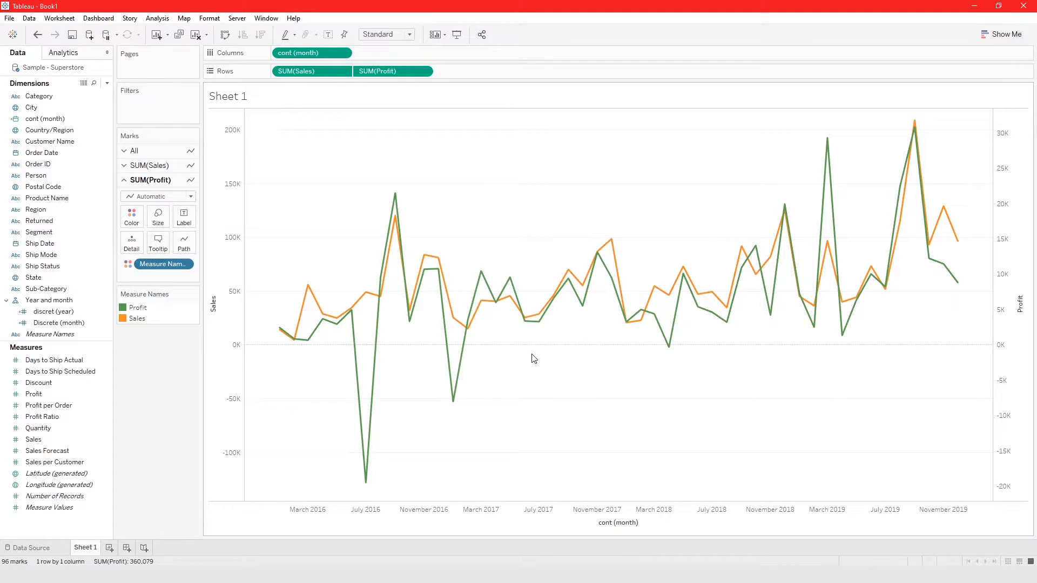
Change the Sales line's color to purple.
double_click(135, 320)
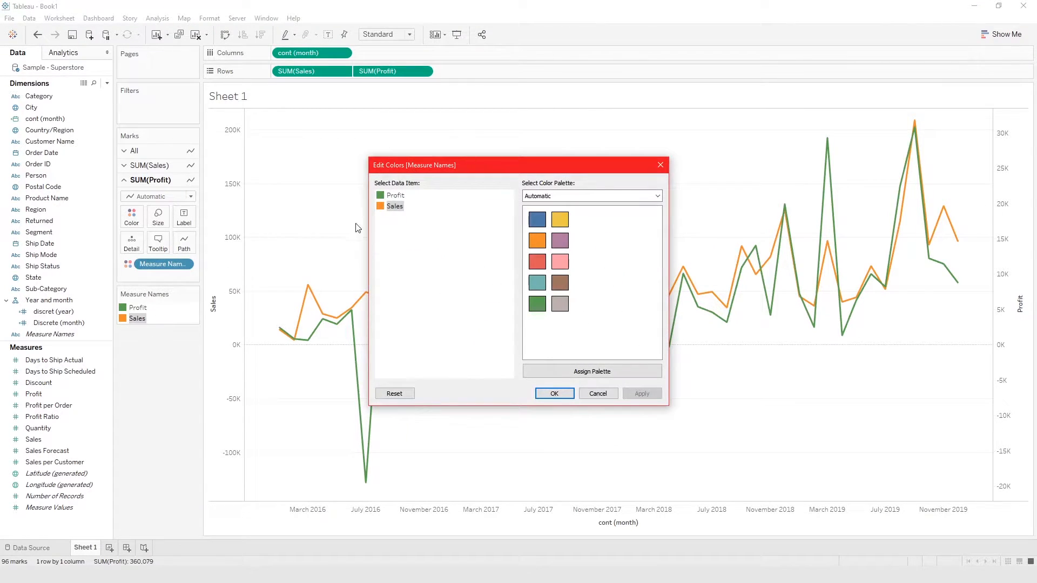
click(564, 244)
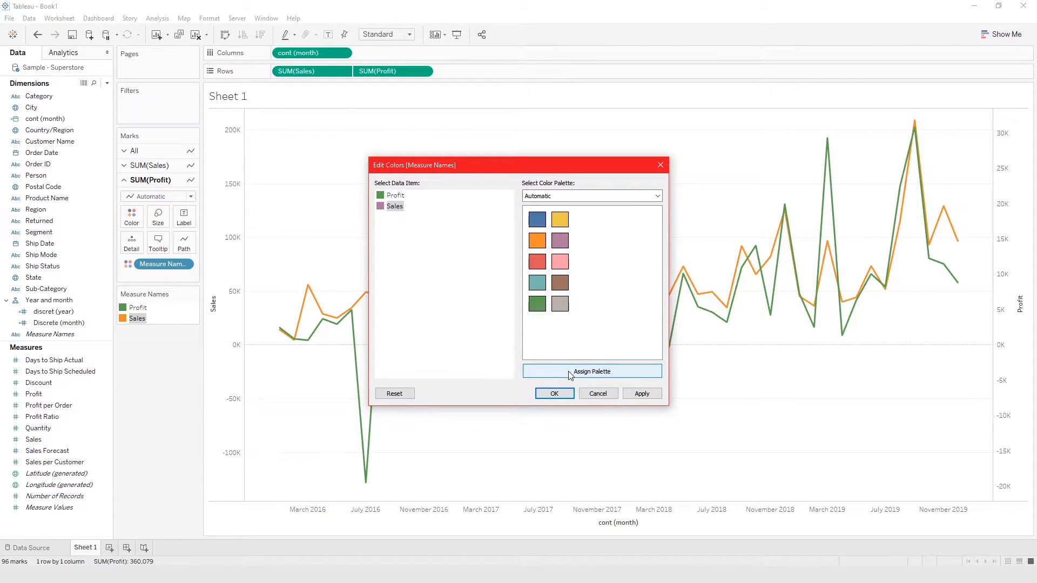
click(554, 394)
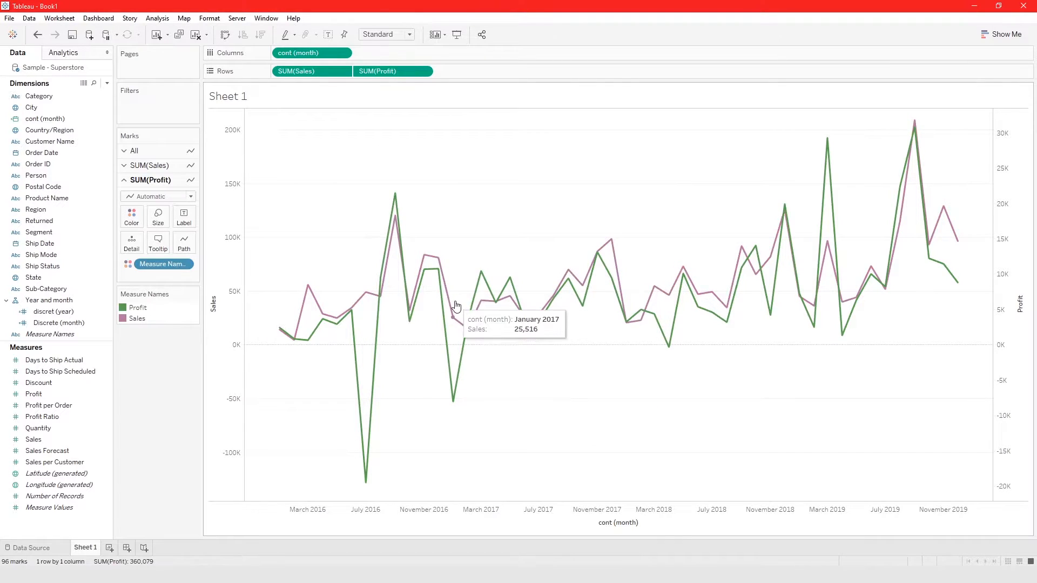
Thicken the lines of all marks by raising their size to about the middle of the range.
click(146, 166)
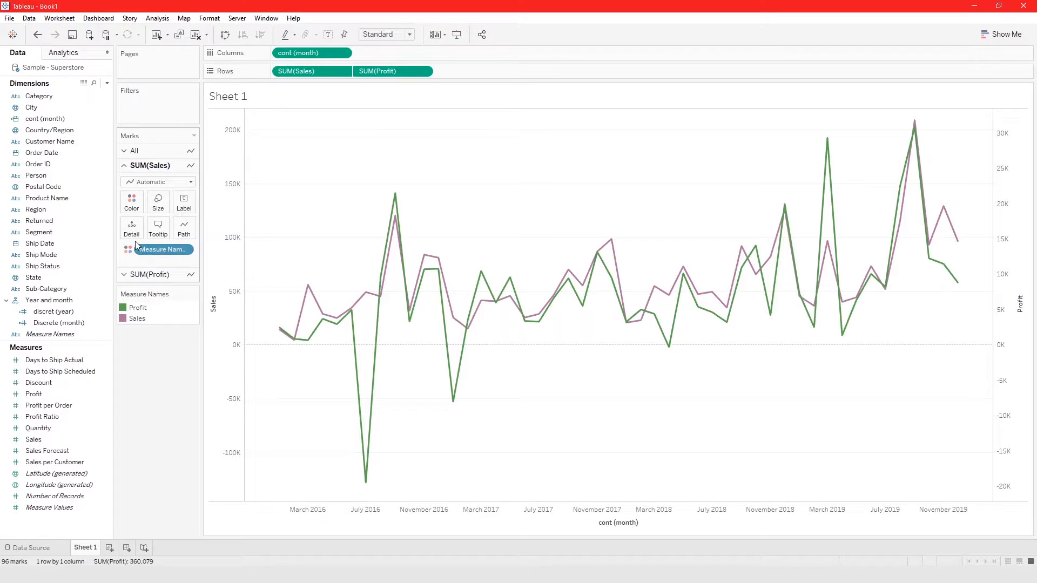
click(155, 153)
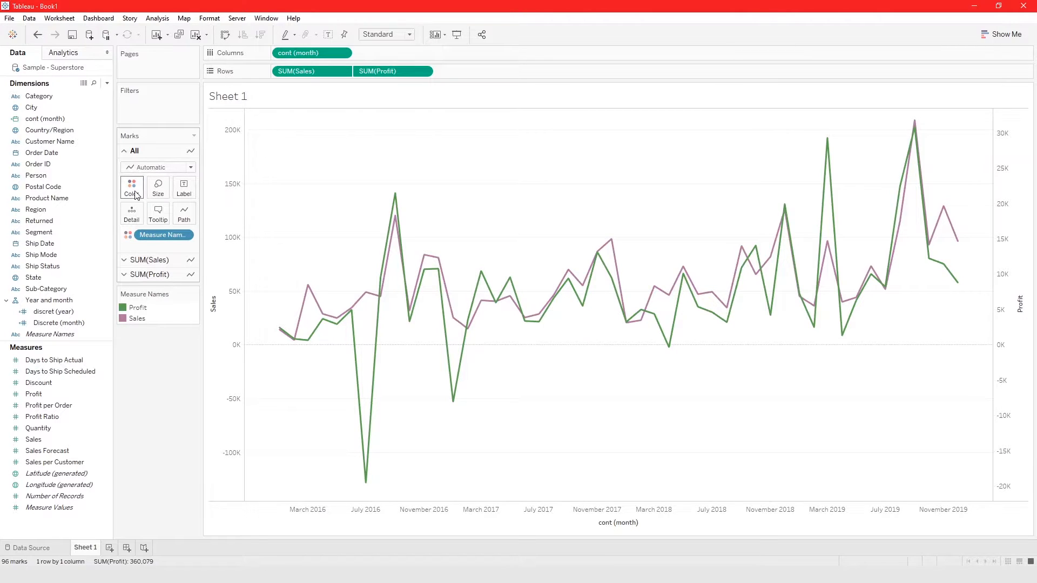
mouse_move(401, 315)
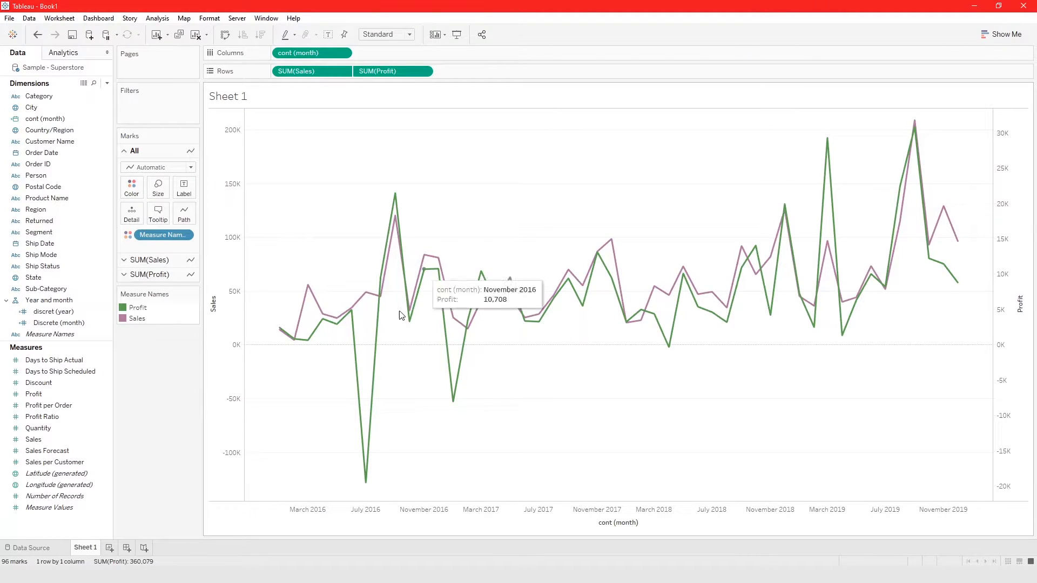
click(159, 188)
drag(182, 217, 201, 222)
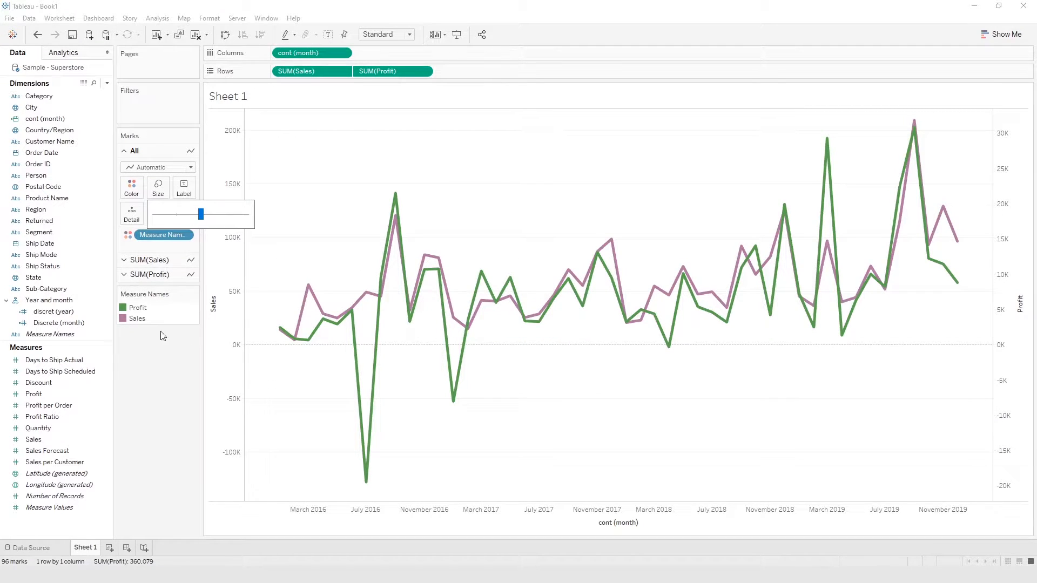
click(184, 354)
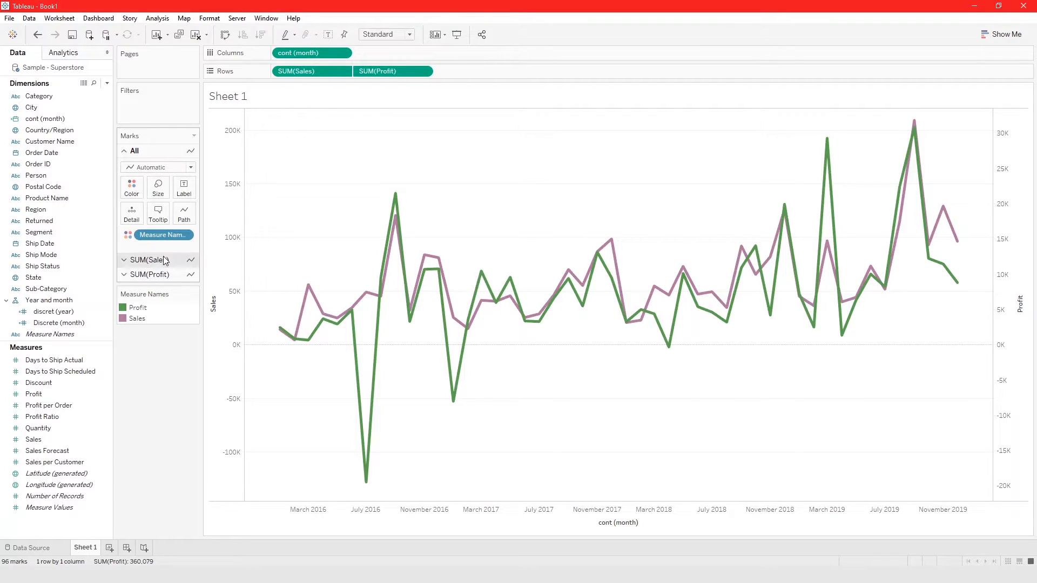
Synchronize the Profit axis with the Sales axis.
click(146, 259)
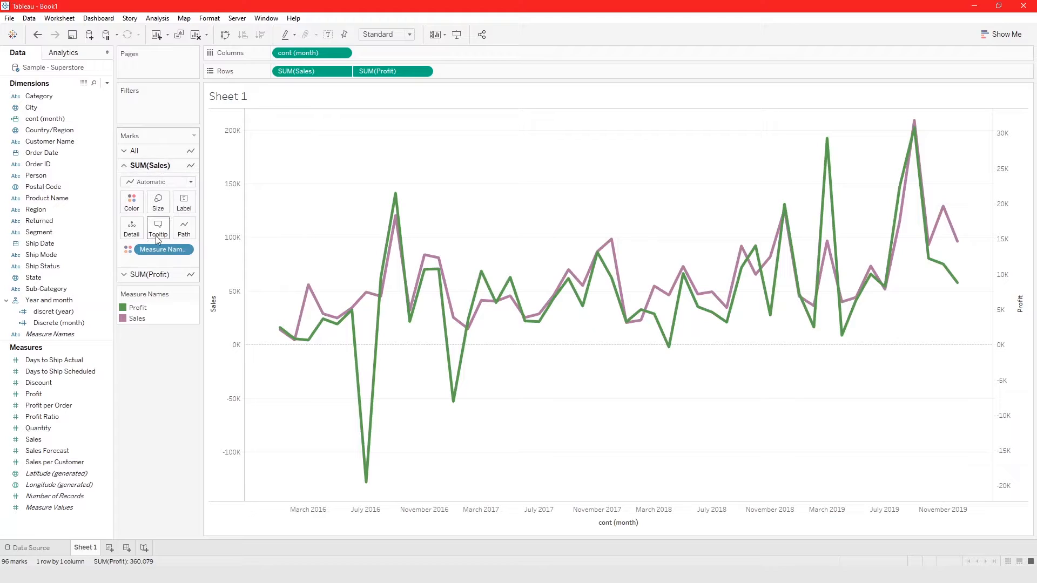
click(158, 274)
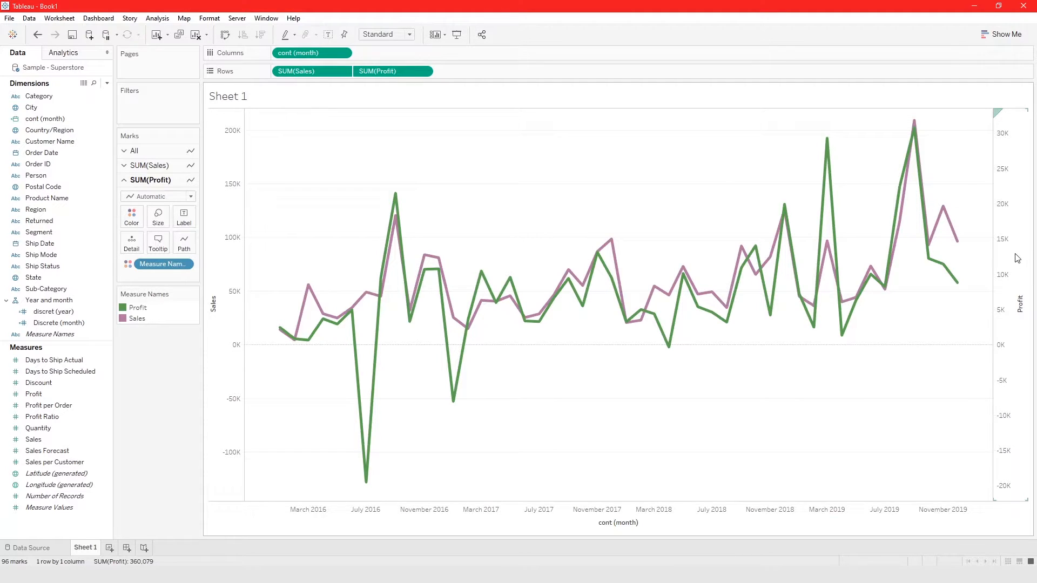
right_click(1005, 207)
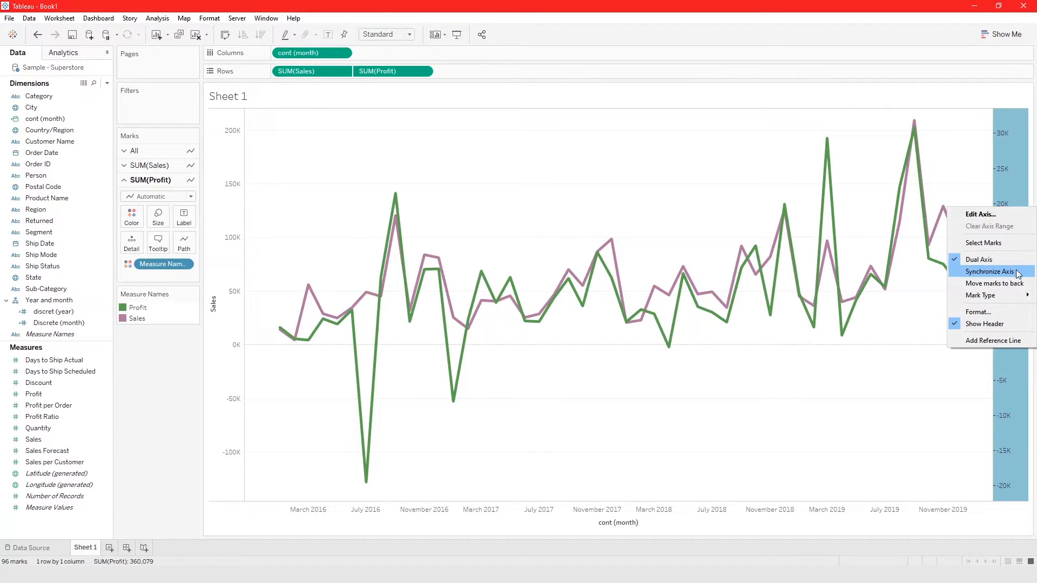
click(989, 271)
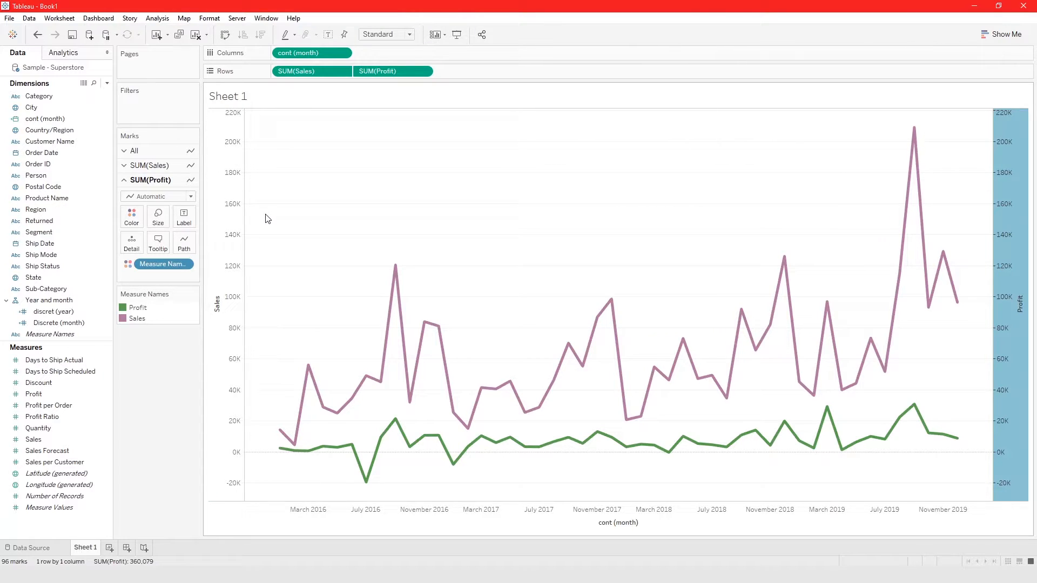
Switch axis synchronization off and on again from the Sales axis.
right_click(231, 189)
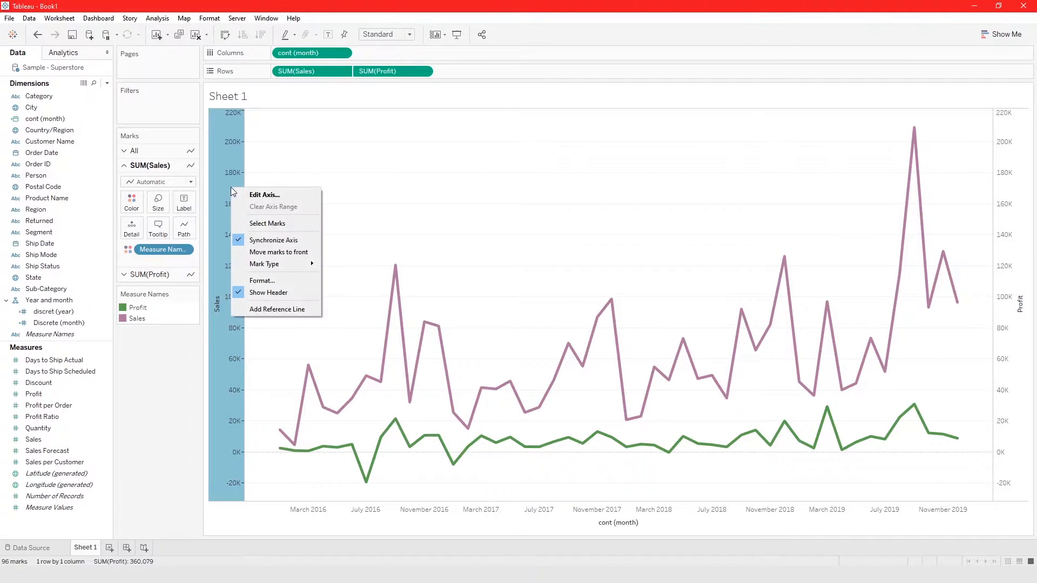
click(244, 240)
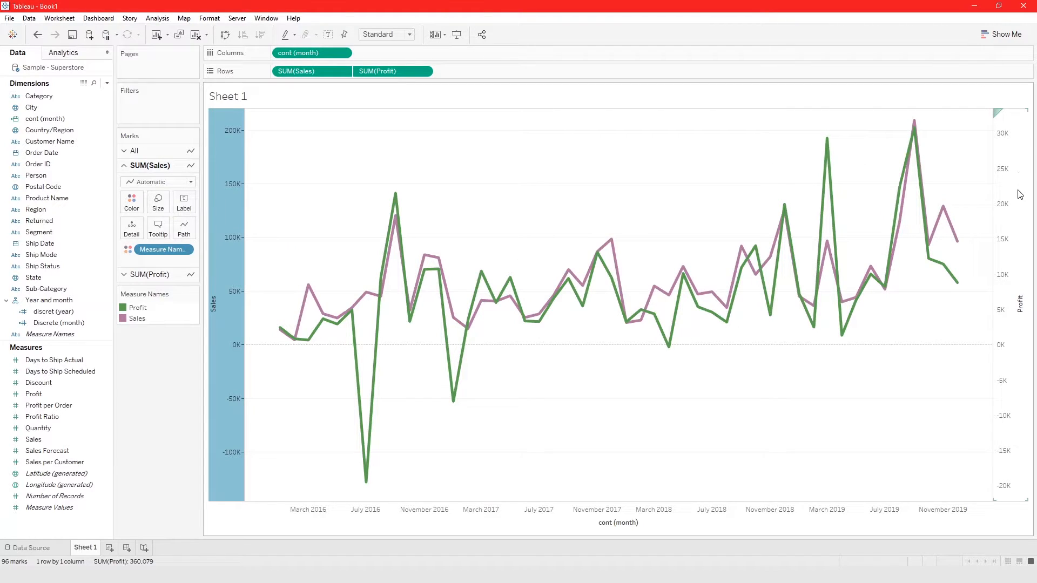
right_click(222, 165)
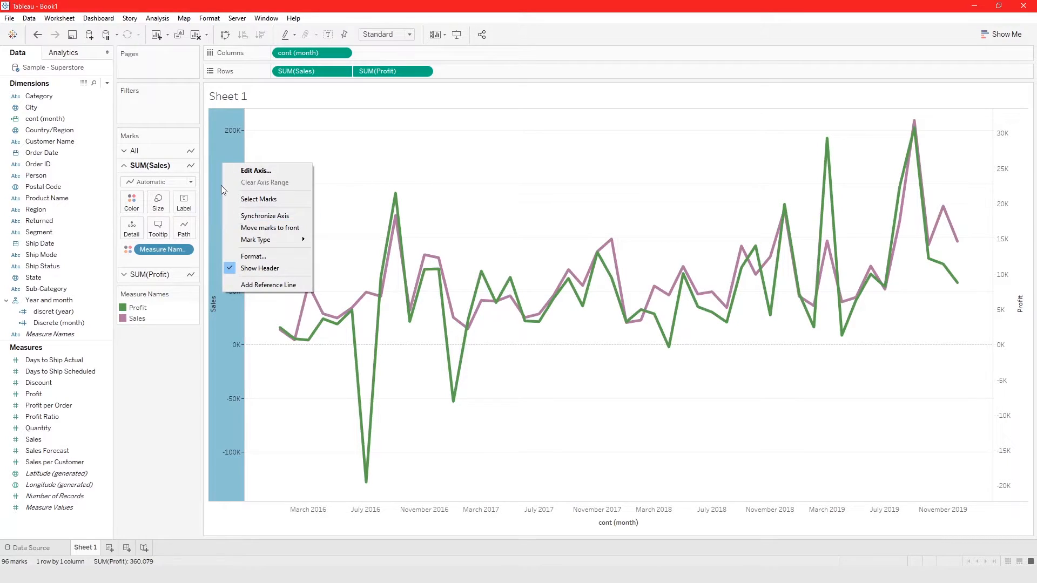
click(232, 216)
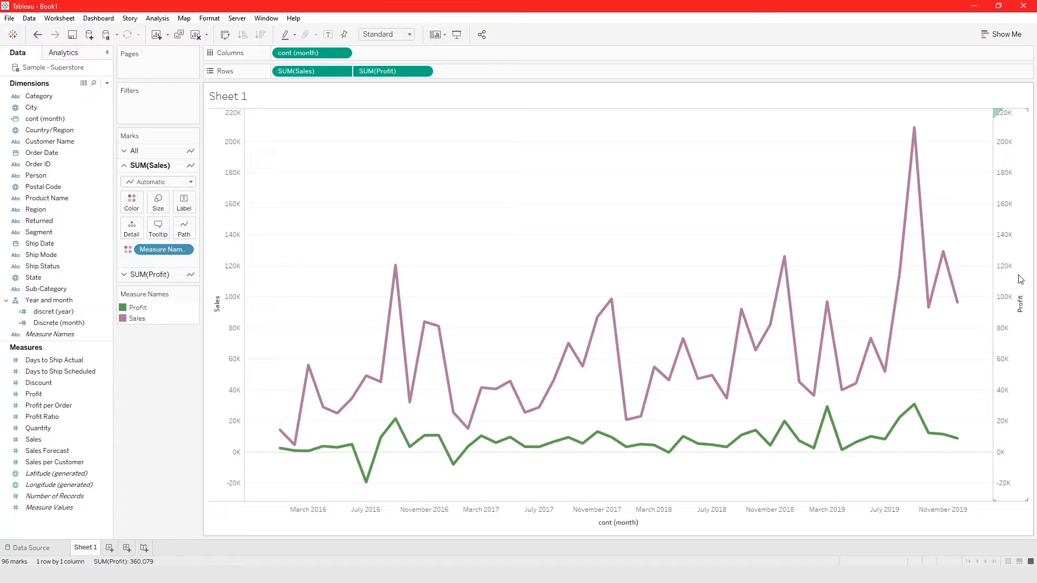
Hide the header of the Profit axis.
right_click(1021, 239)
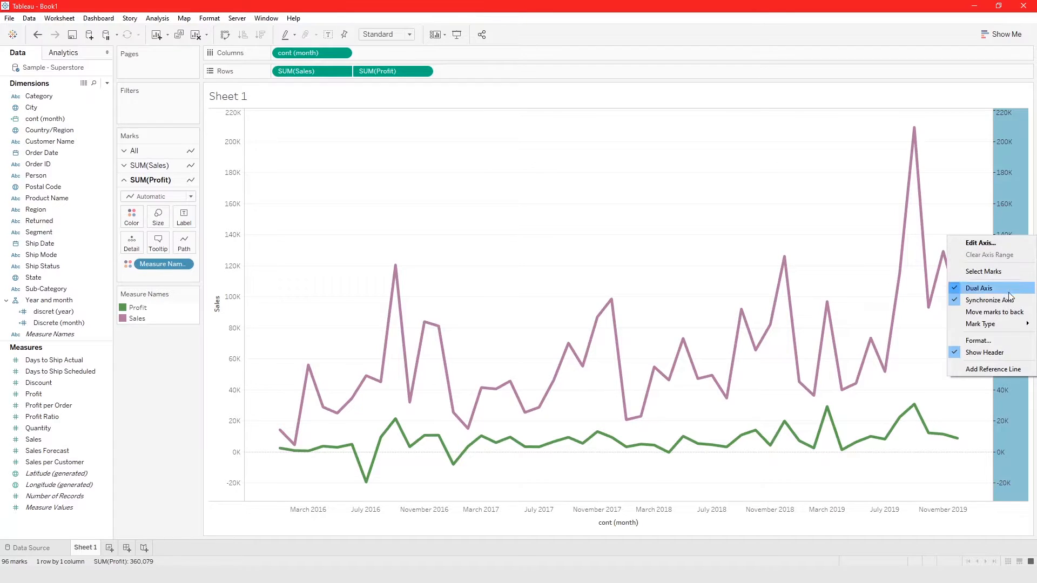
click(996, 352)
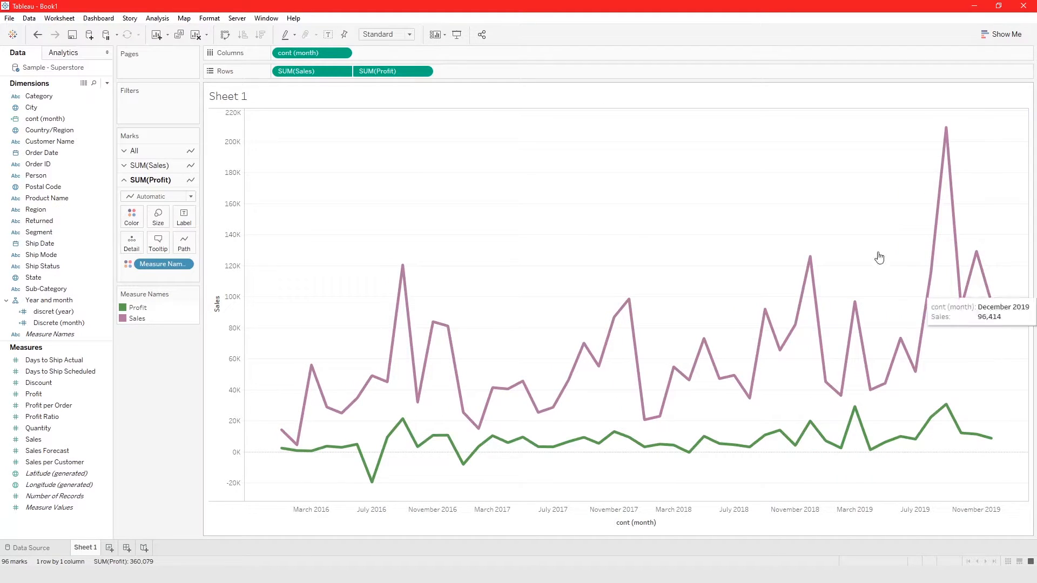
click(678, 286)
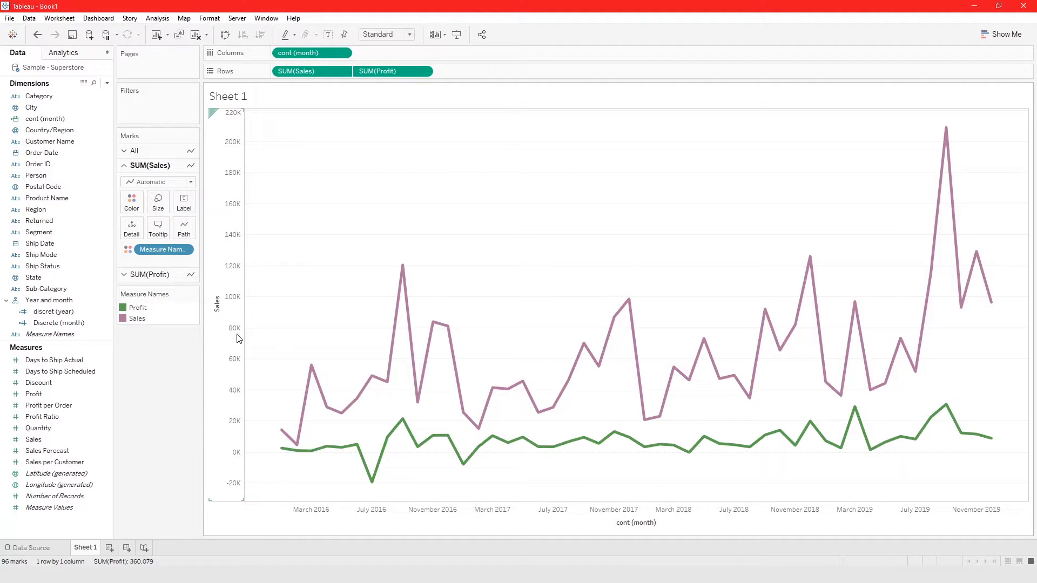
Change the title of the Sales axis to "Sales and Profit".
click(219, 272)
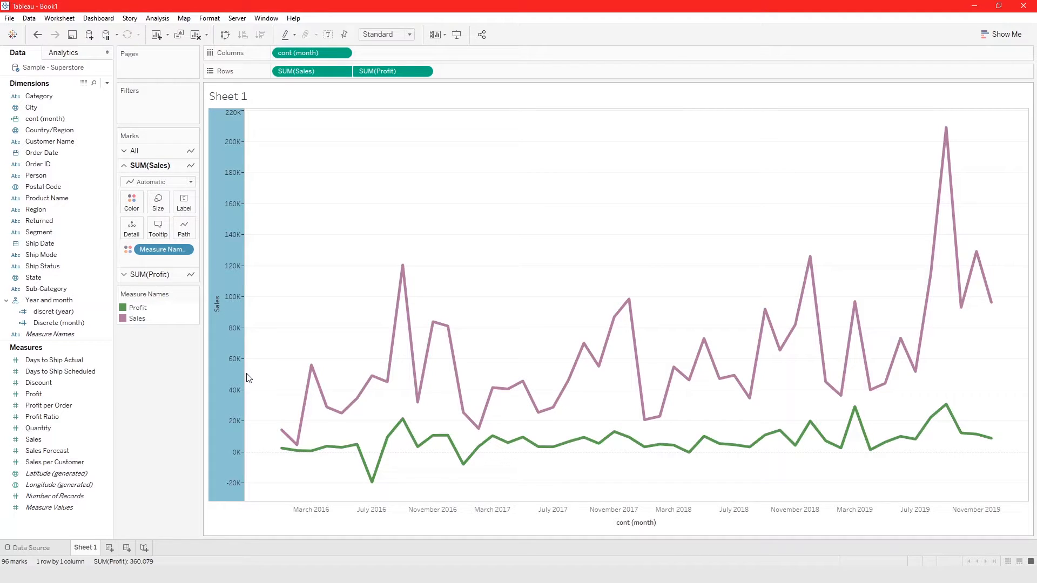
right_click(216, 273)
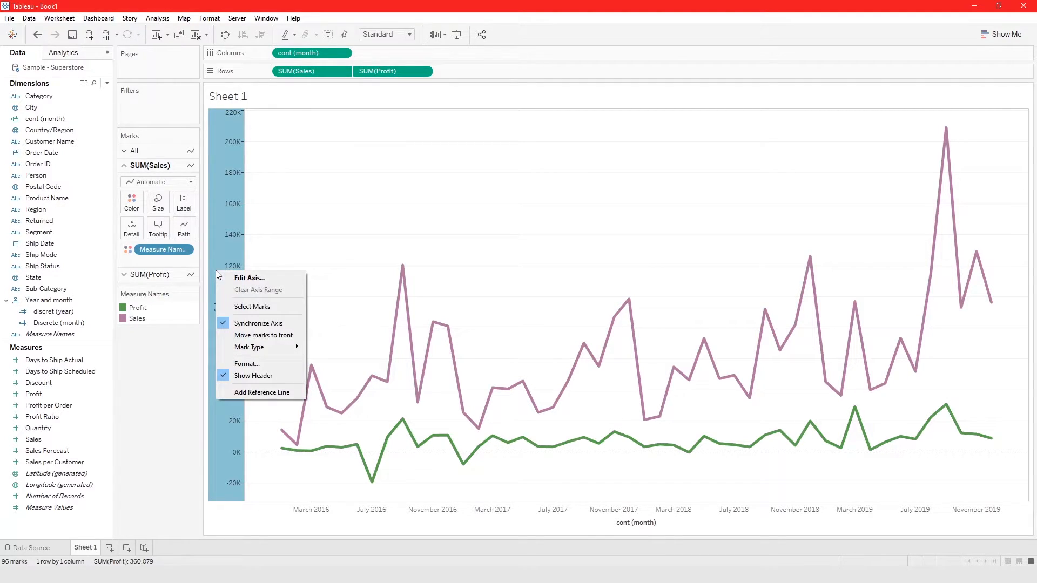
click(222, 277)
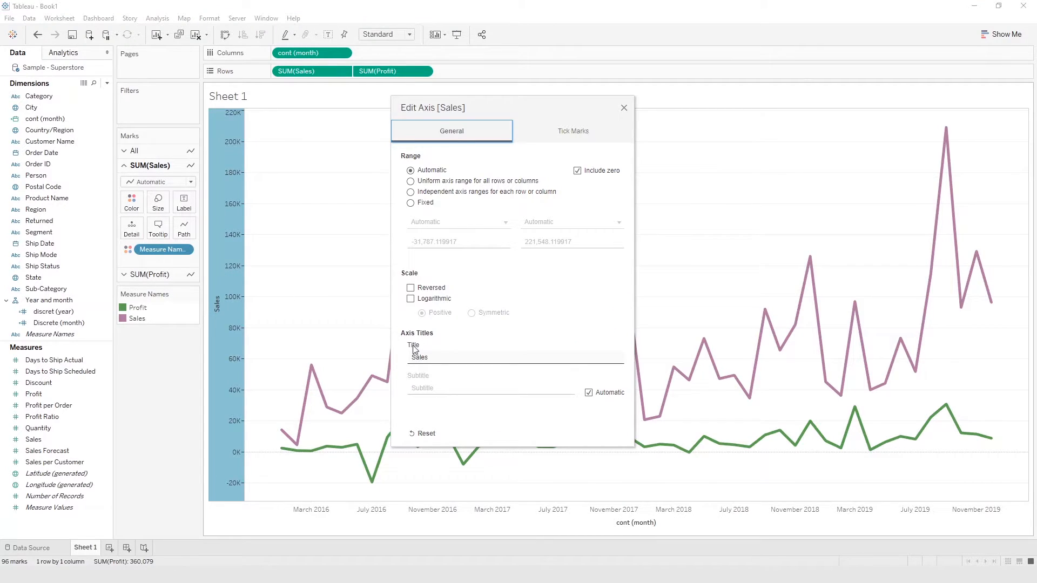
click(445, 357)
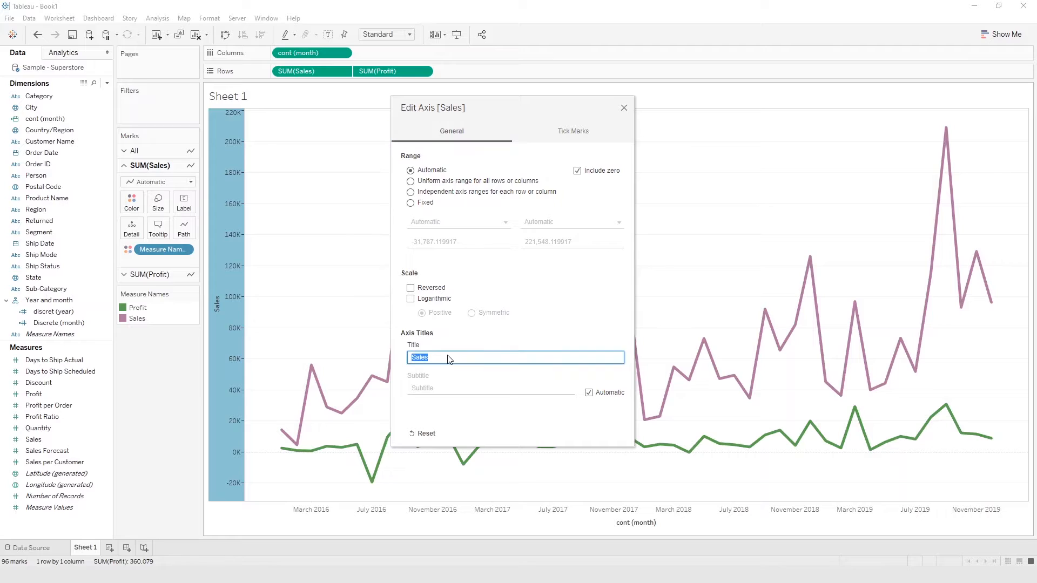
click(446, 357)
text(and Profit)
click(623, 107)
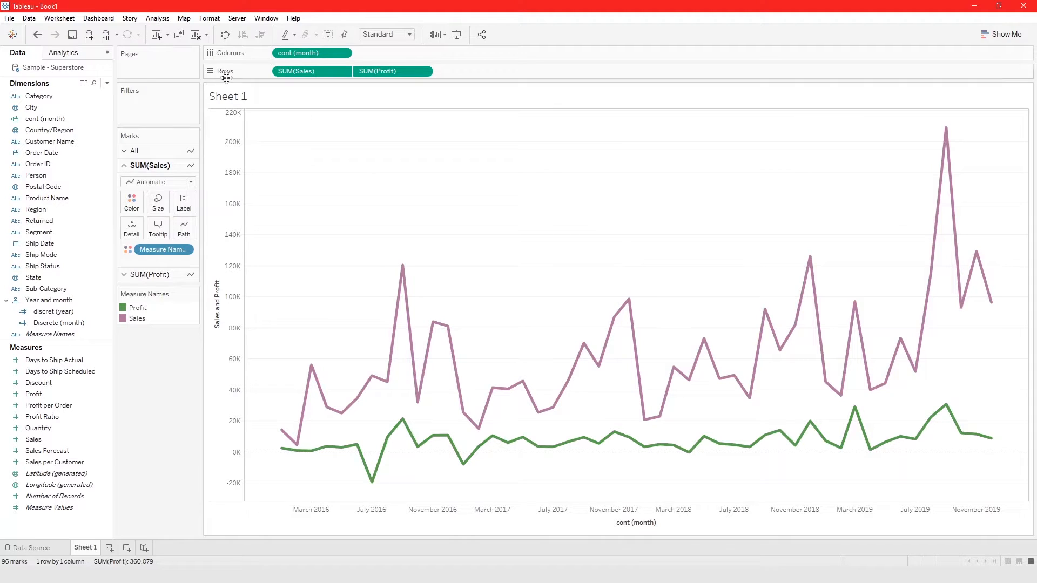
Clear the sheet and plot Sales over cont (month) as a line chart.
click(195, 35)
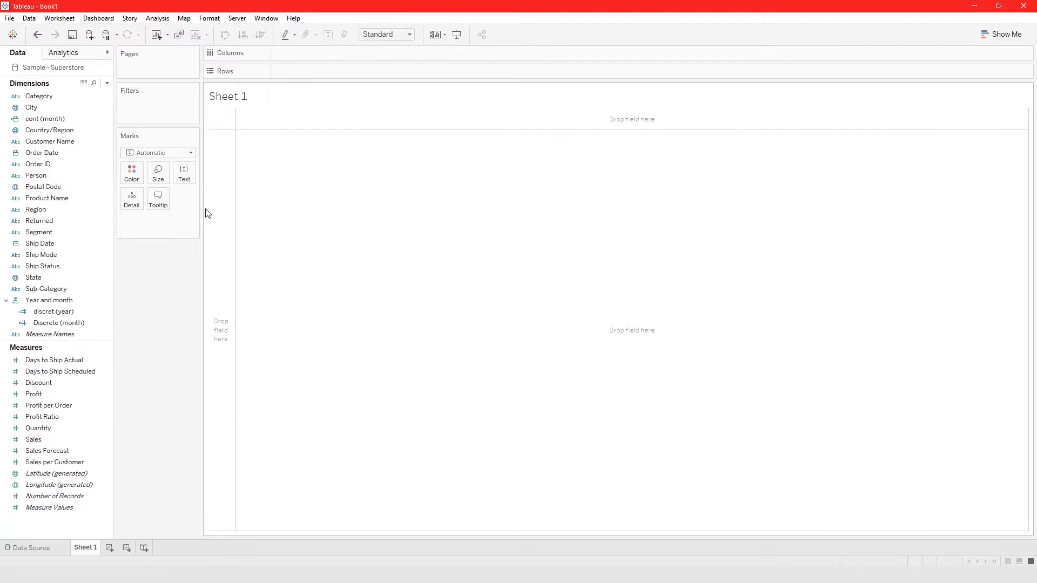
click(40, 120)
drag(40, 120, 316, 53)
click(87, 361)
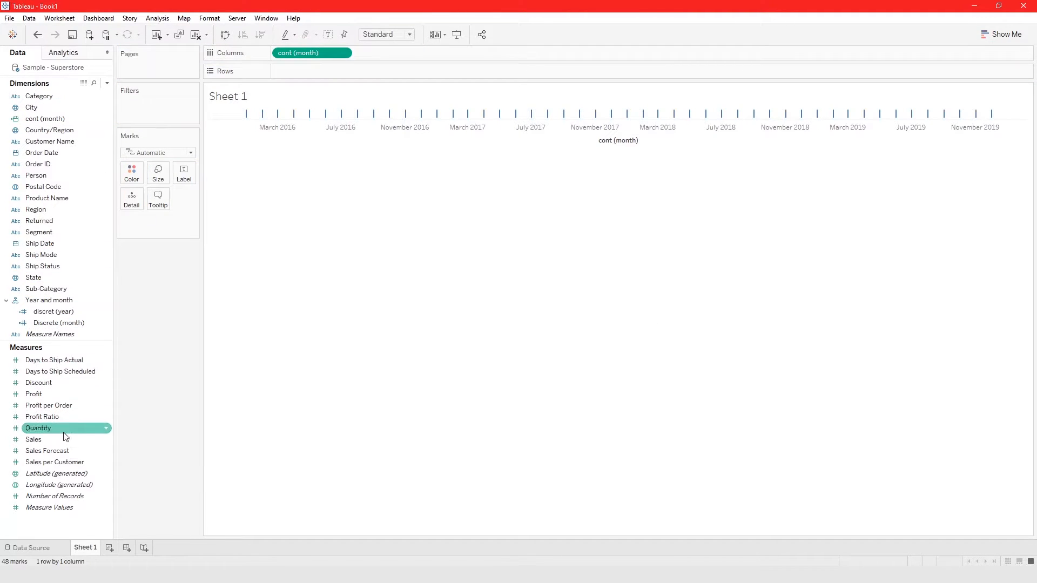
mouse_move(60, 440)
mouse_down()
mouse_move(271, 301)
mouse_move(368, 72)
mouse_up()
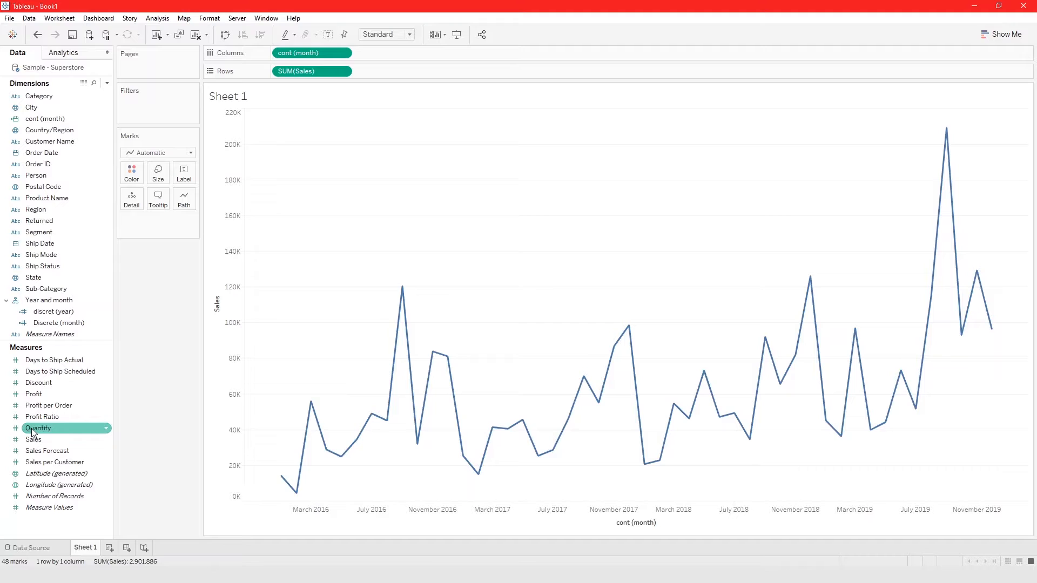
Add Quantity to the chart as a second axis and place the Measure Names legend beneath the Marks card.
drag(32, 430, 1025, 309)
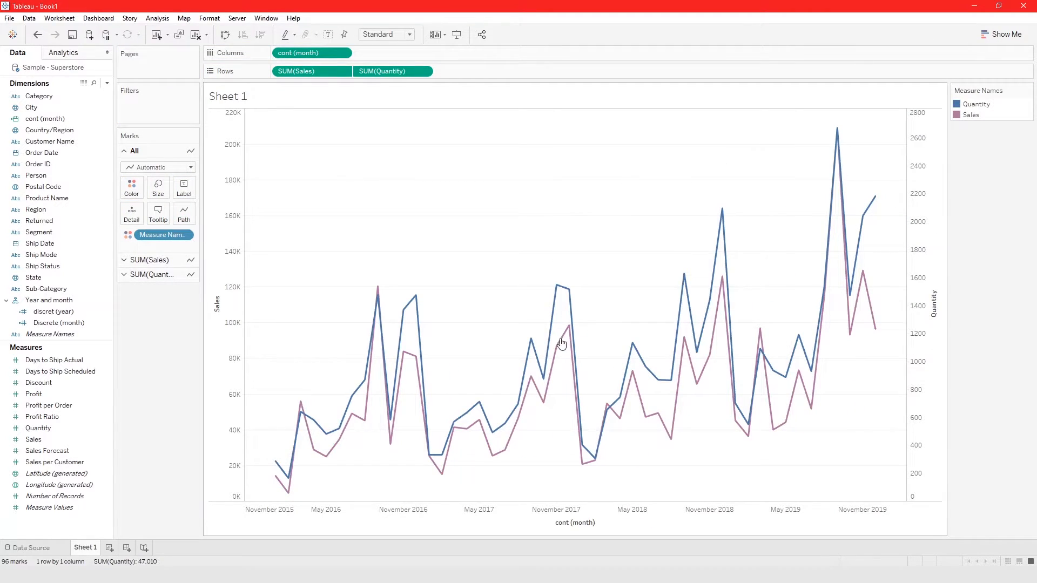
mouse_move(604, 444)
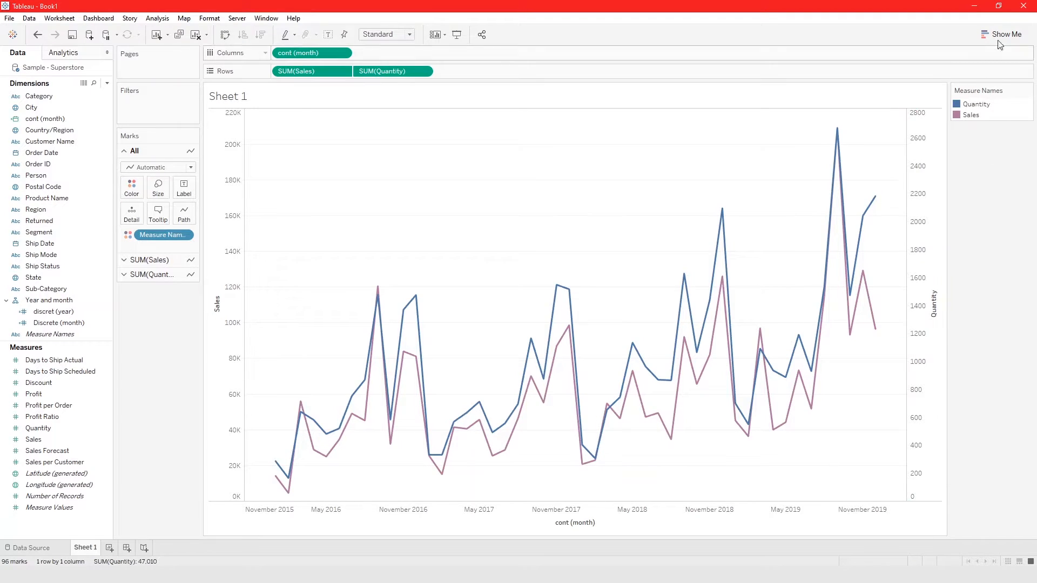
drag(997, 84, 154, 299)
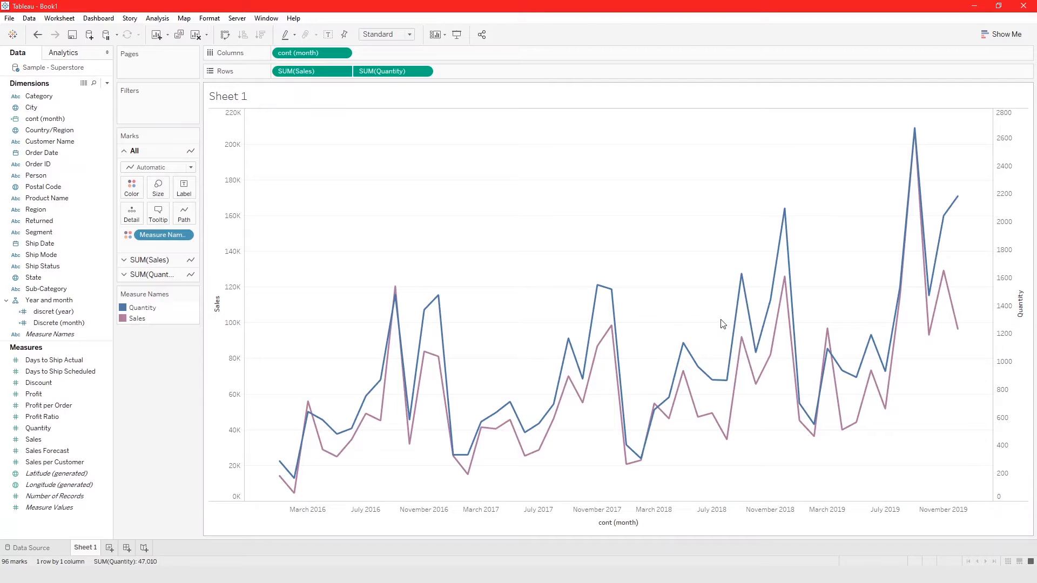
Check the Dual Axis option of the Quantity field on Rows.
mouse_move(601, 293)
click(424, 72)
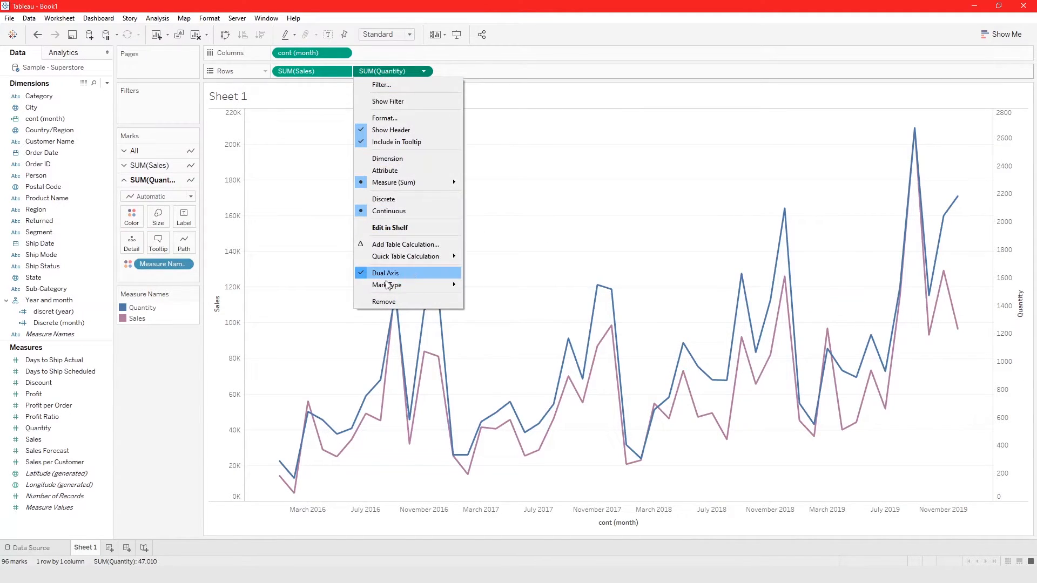
click(158, 381)
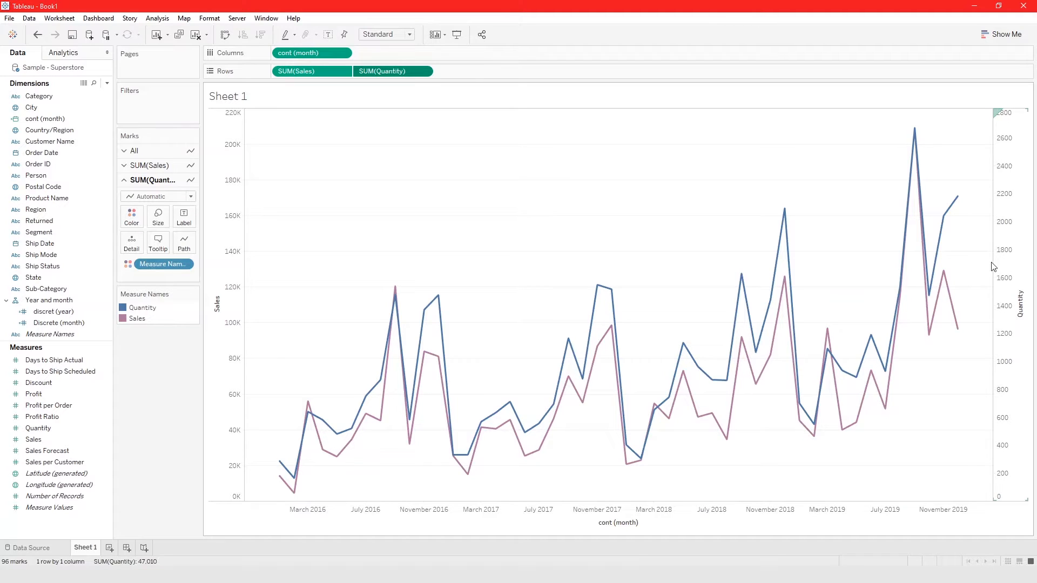
Replace Quantity with Profit on the second axis and synchronize it with the Sales axis.
drag(380, 71, 58, 438)
drag(41, 395, 1026, 285)
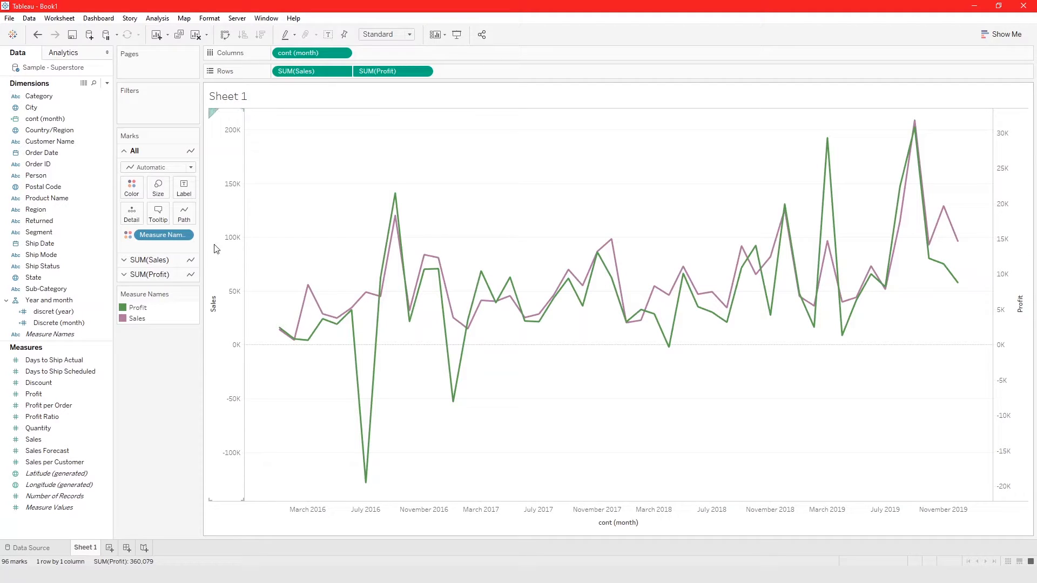
right_click(224, 218)
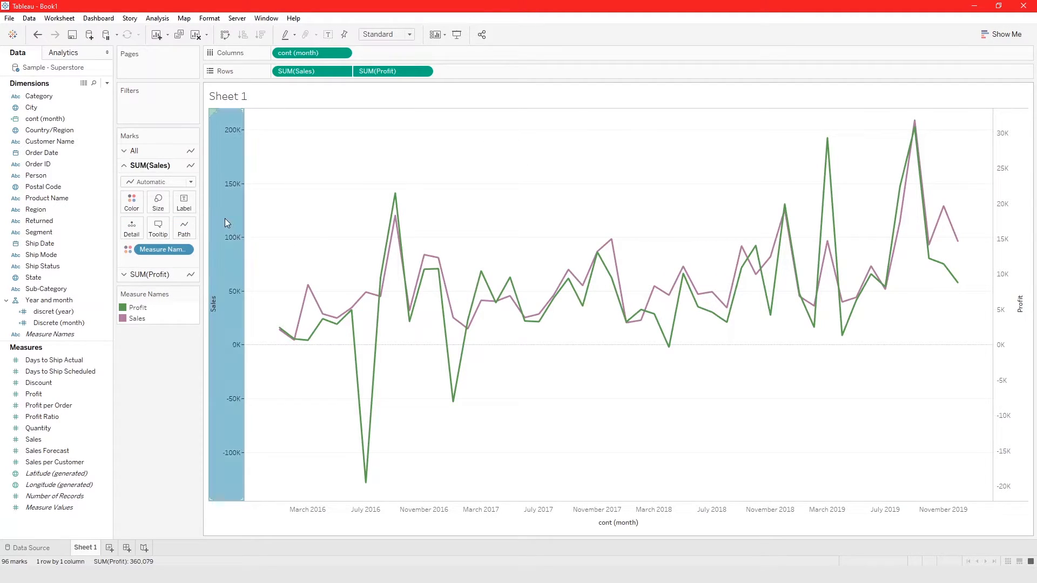
click(234, 271)
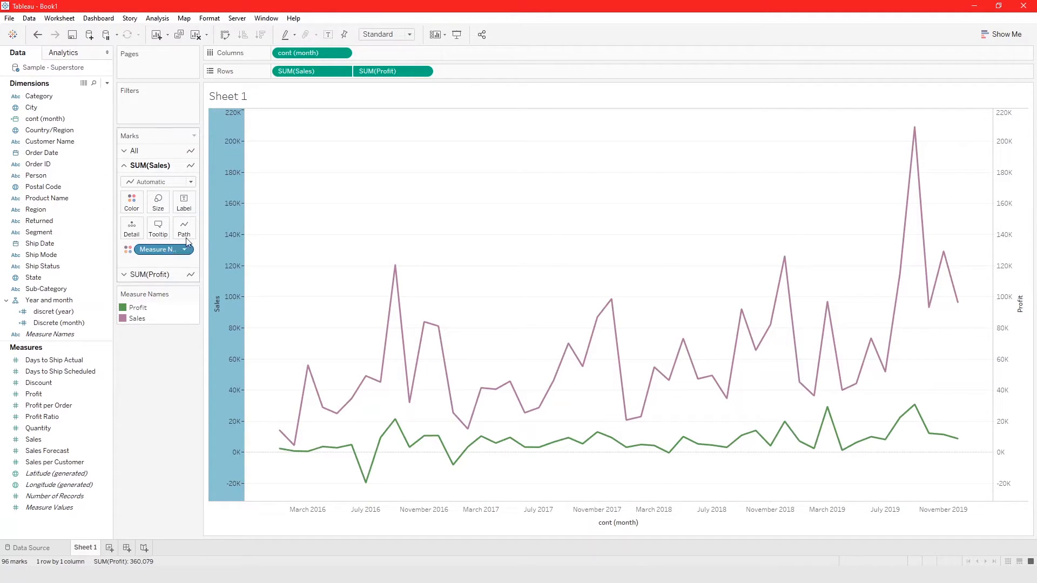
Change the mark type of Sales to Bar.
click(144, 183)
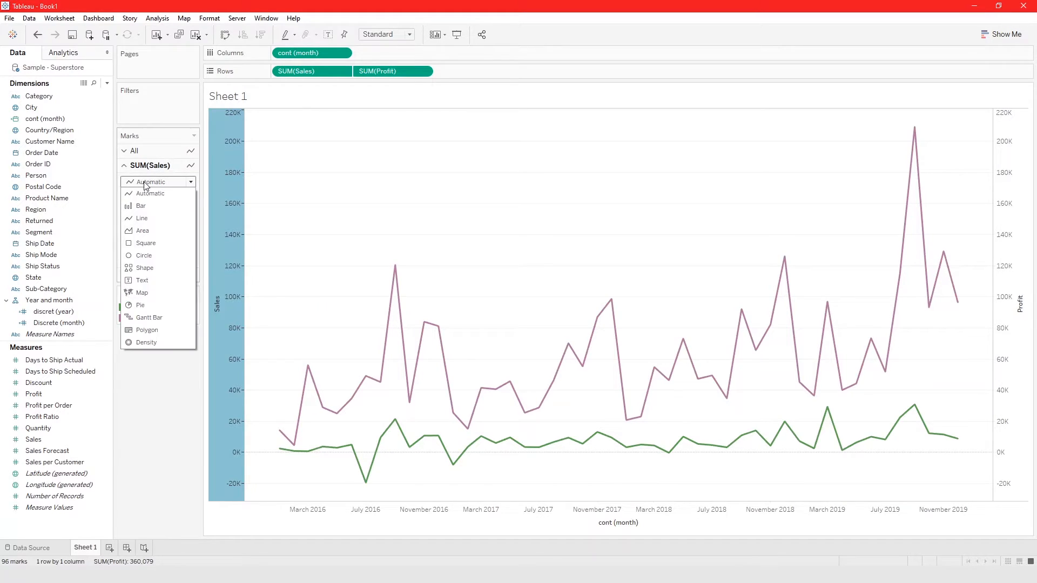
click(150, 212)
Turn off synchronization of the Profit axis with the Sales axis.
click(1012, 324)
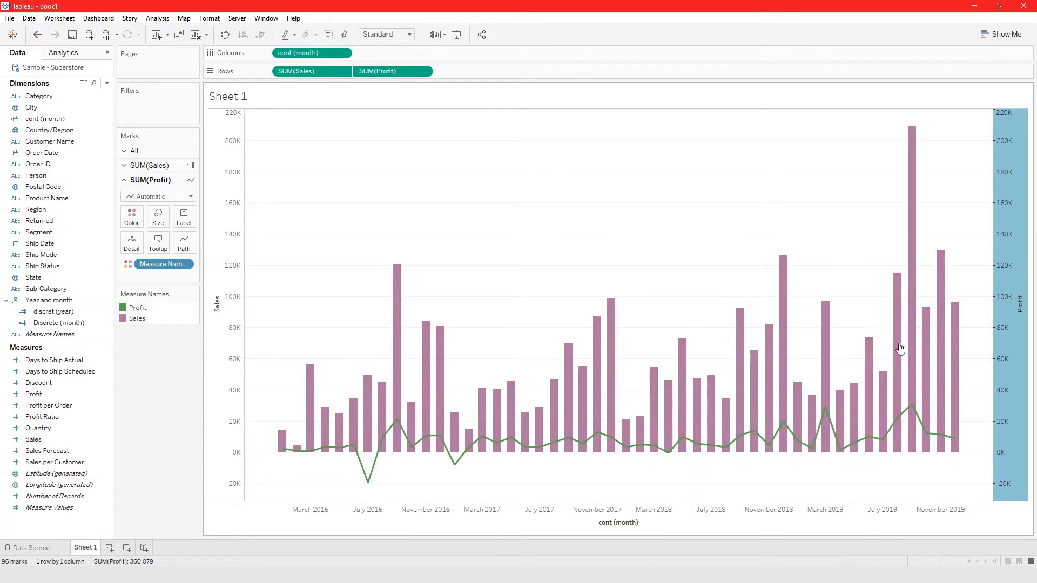
mouse_move(927, 397)
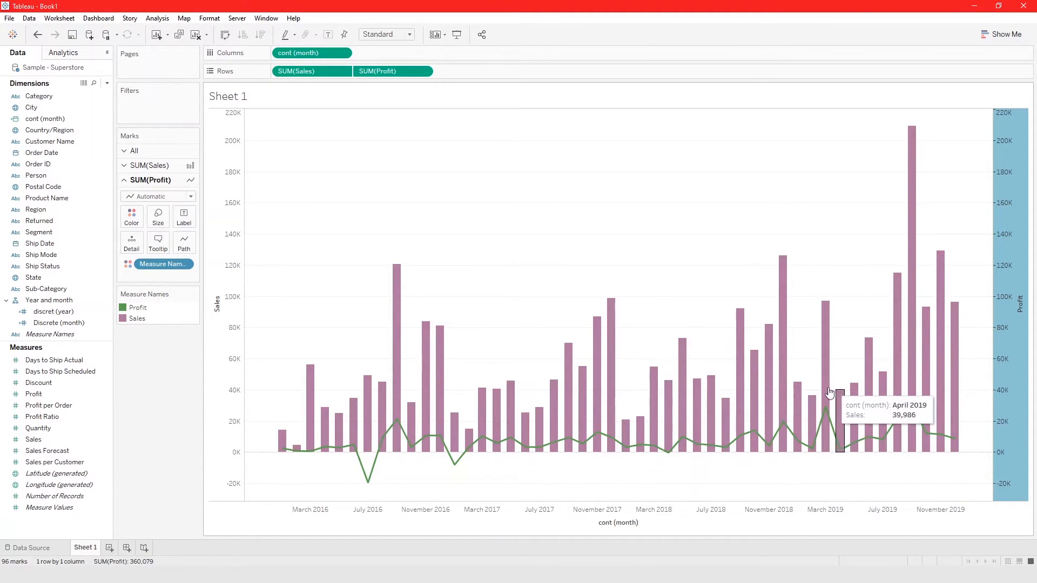
right_click(1019, 229)
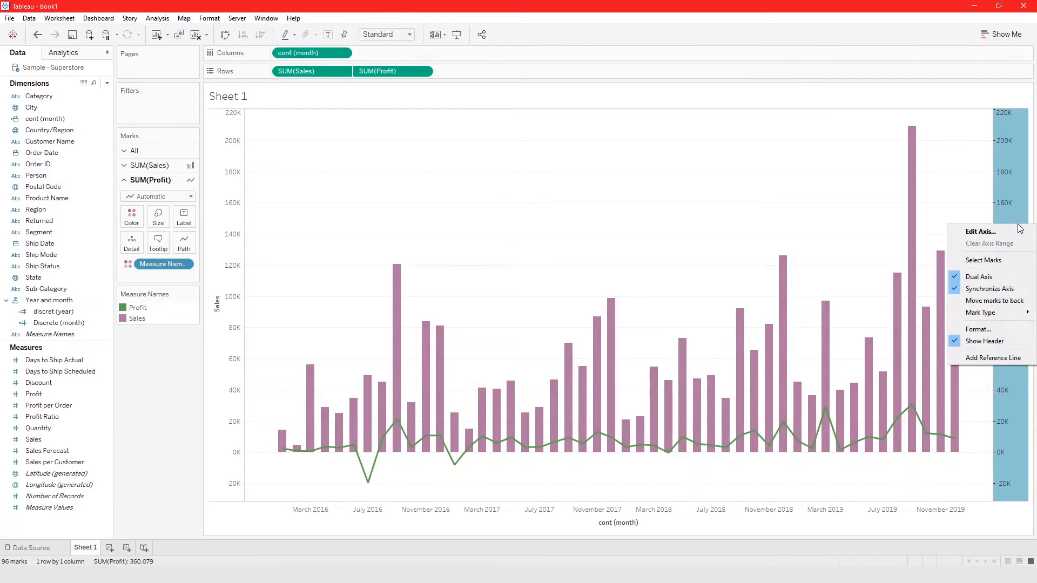
click(996, 289)
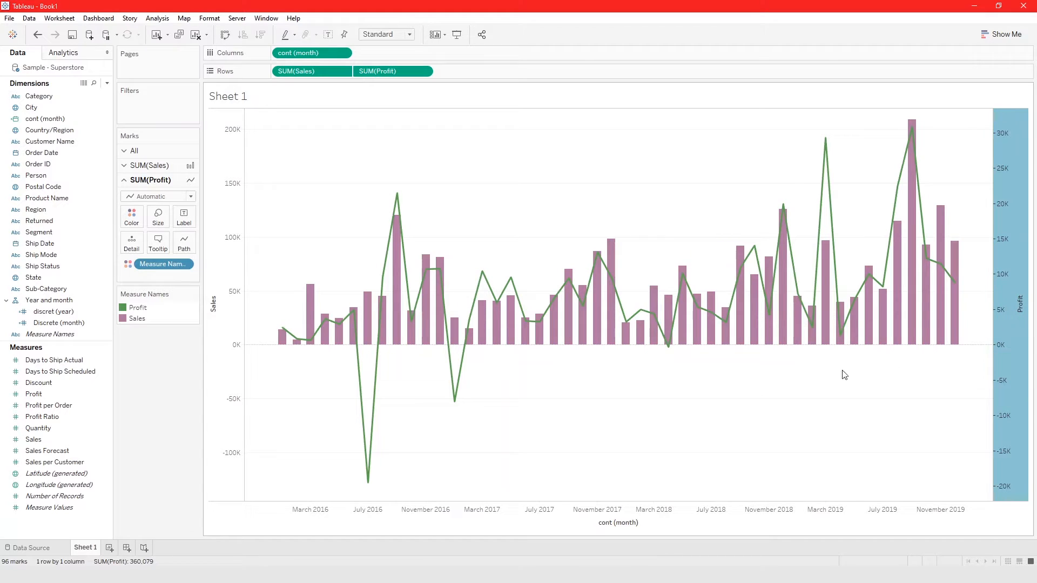
mouse_move(450, 371)
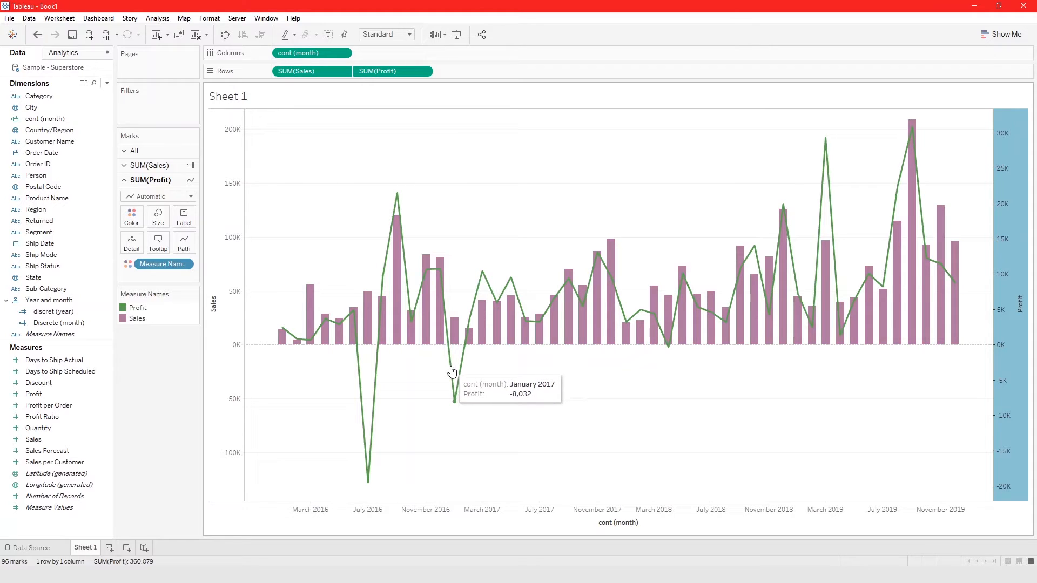
click(166, 380)
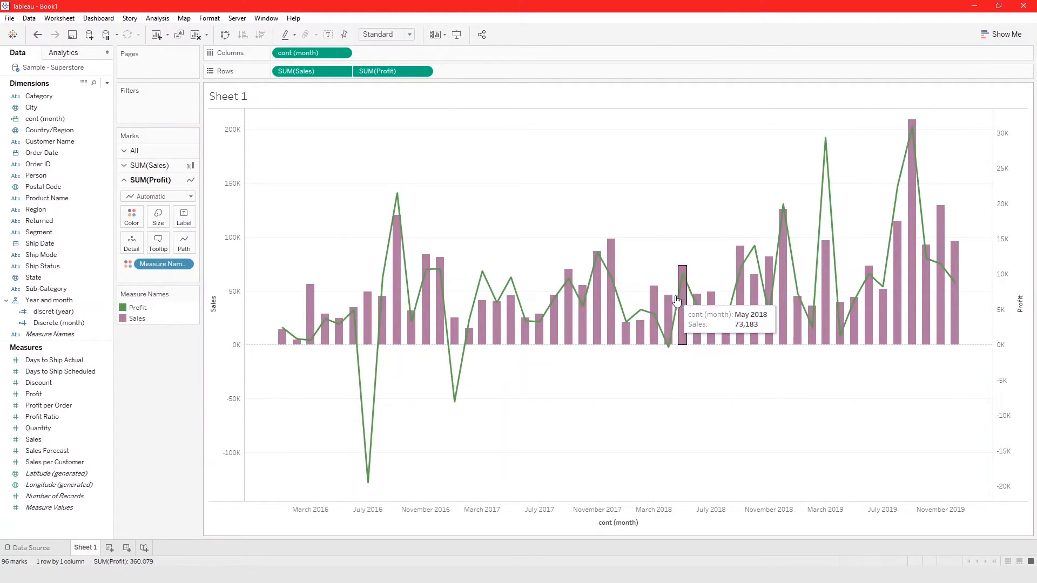
Set the Profit marks to Bar and the Sales marks to Line.
click(166, 166)
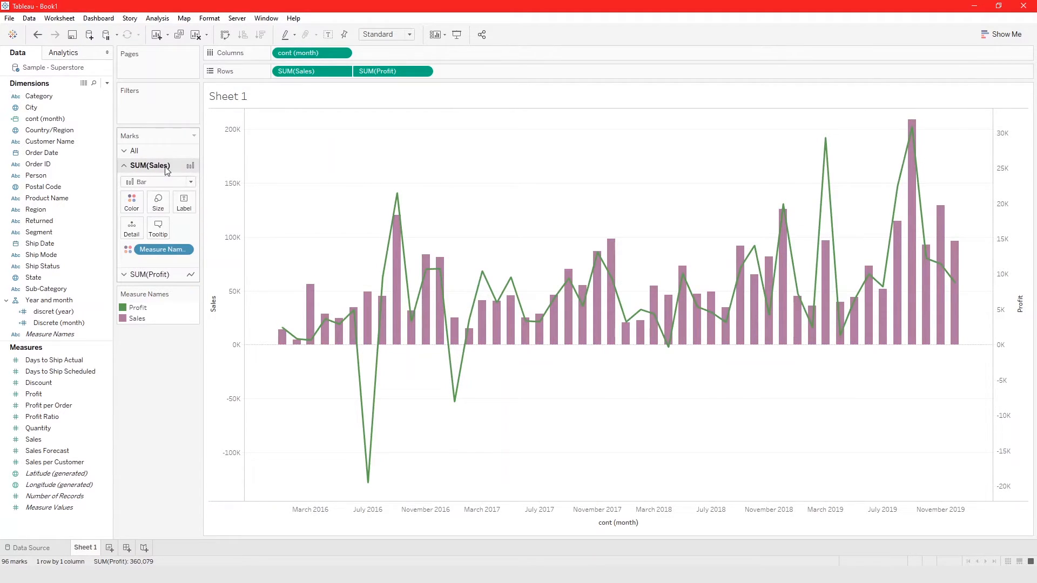
click(149, 274)
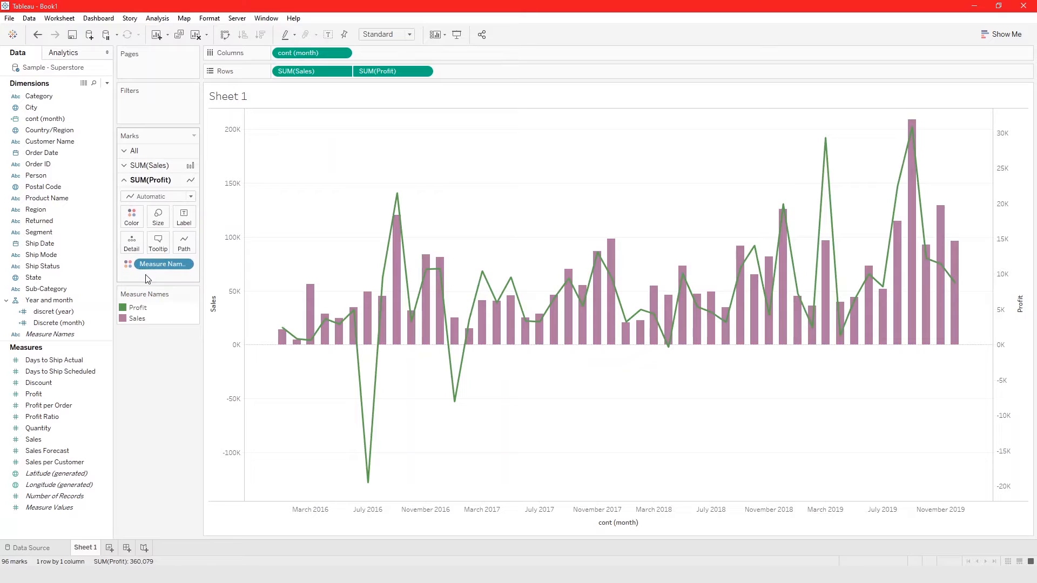
click(167, 196)
click(141, 220)
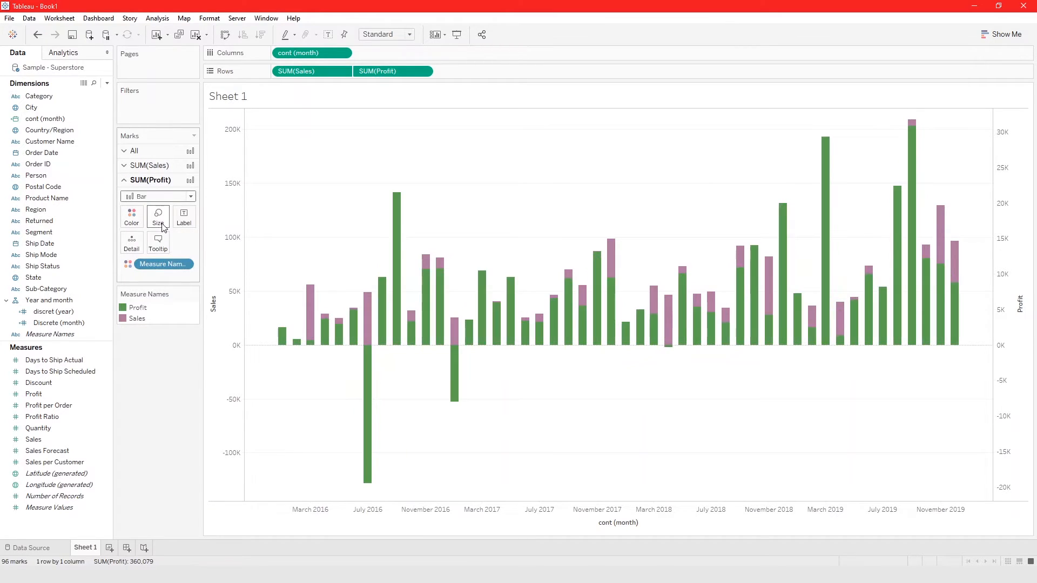
click(162, 165)
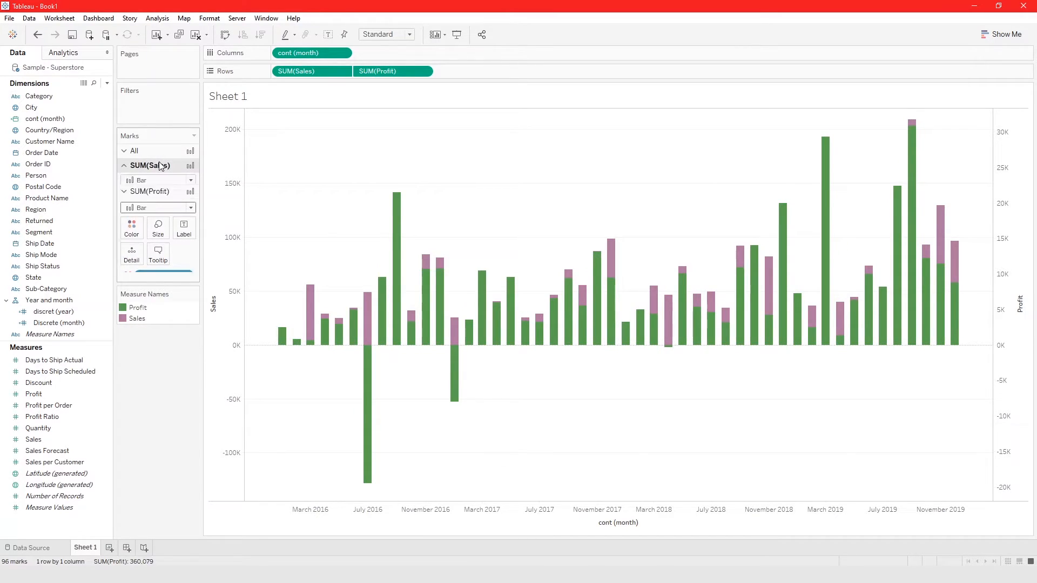
click(163, 182)
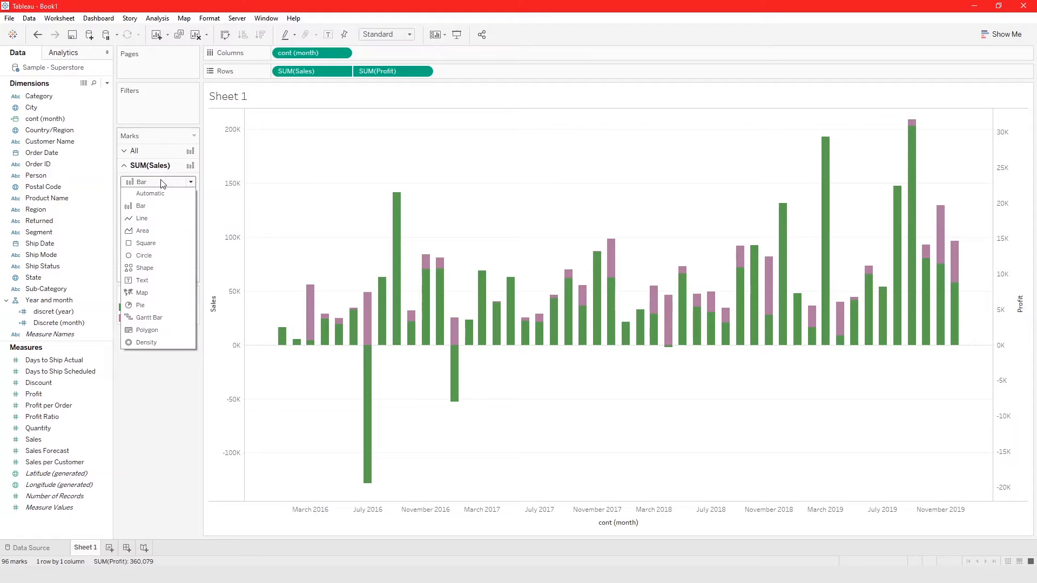
click(157, 218)
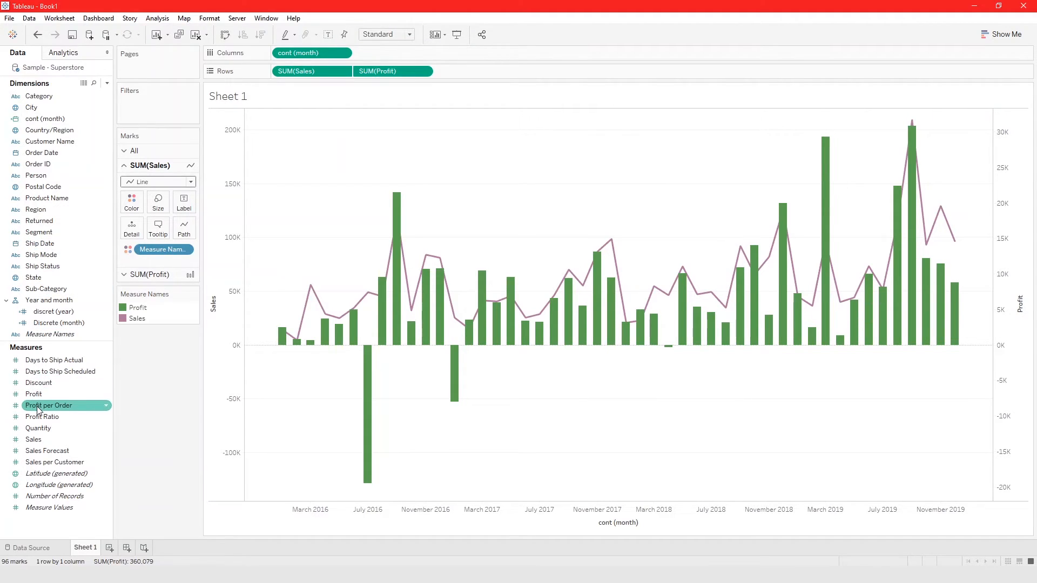
Filter the chart by the sum of Profit, with a minimum of 0 for the range of values.
drag(34, 393, 141, 103)
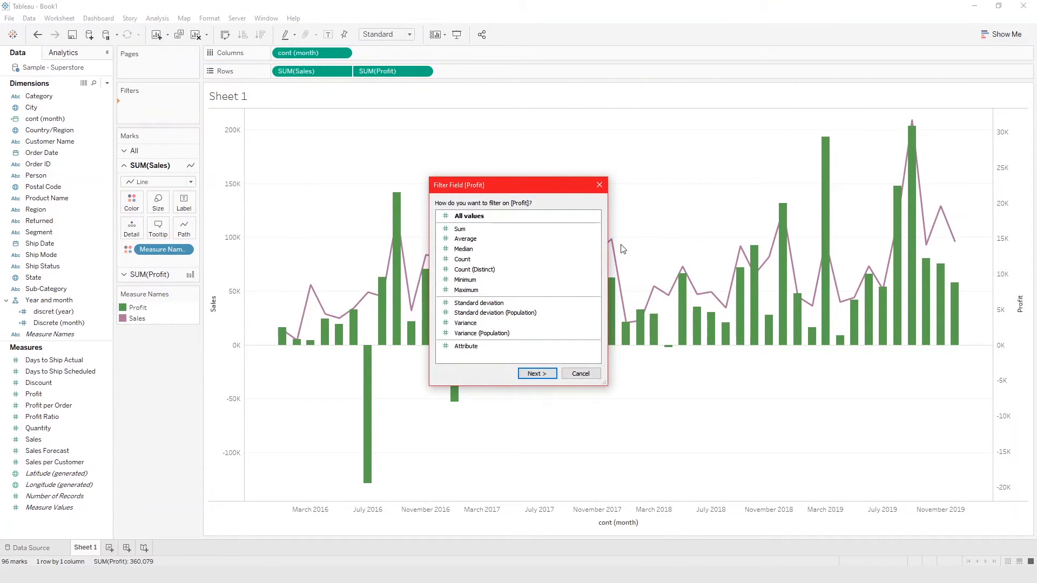
click(536, 233)
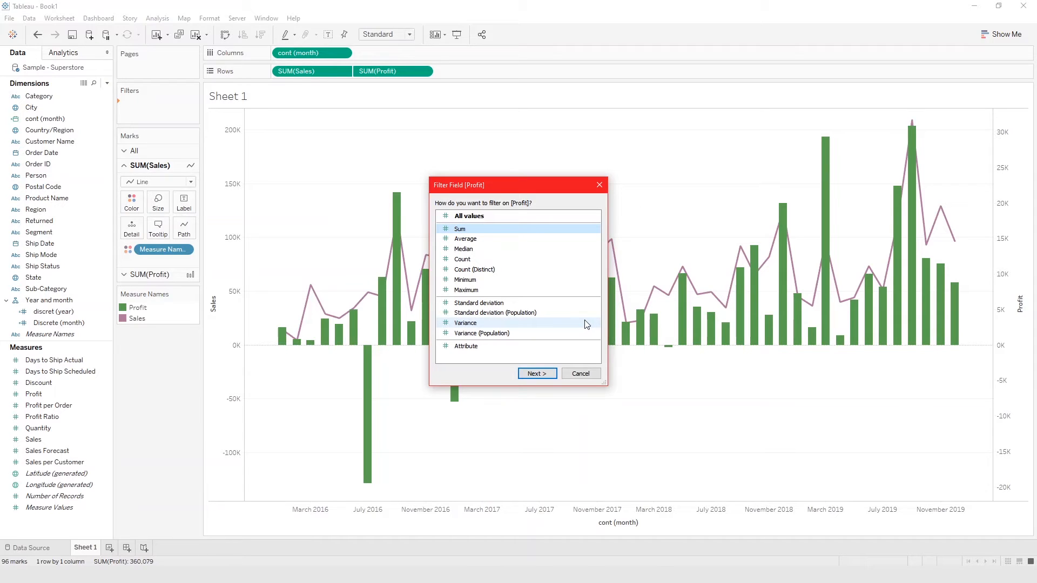
click(541, 371)
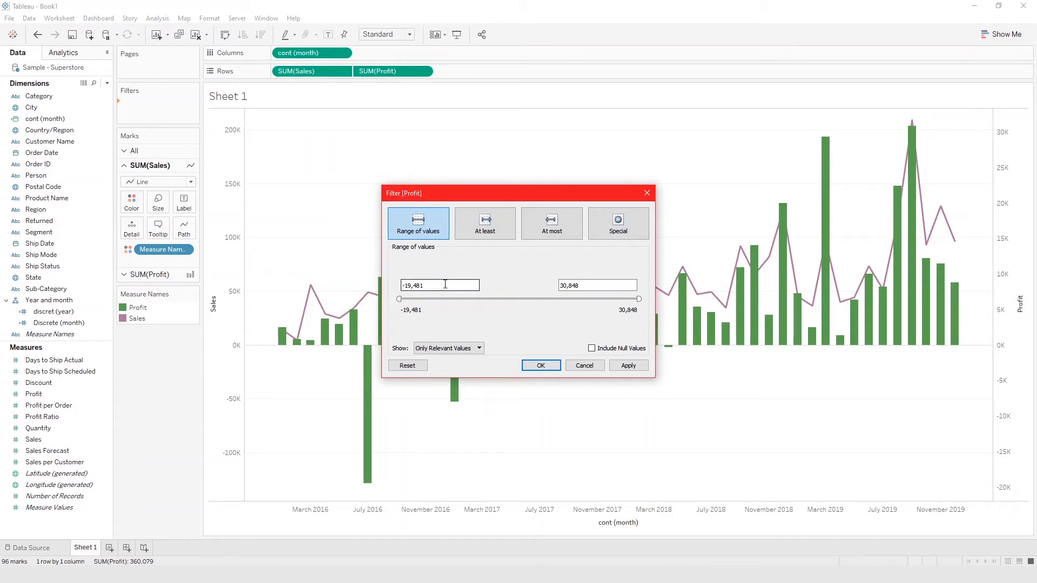
drag(445, 285, 359, 285)
text(0)
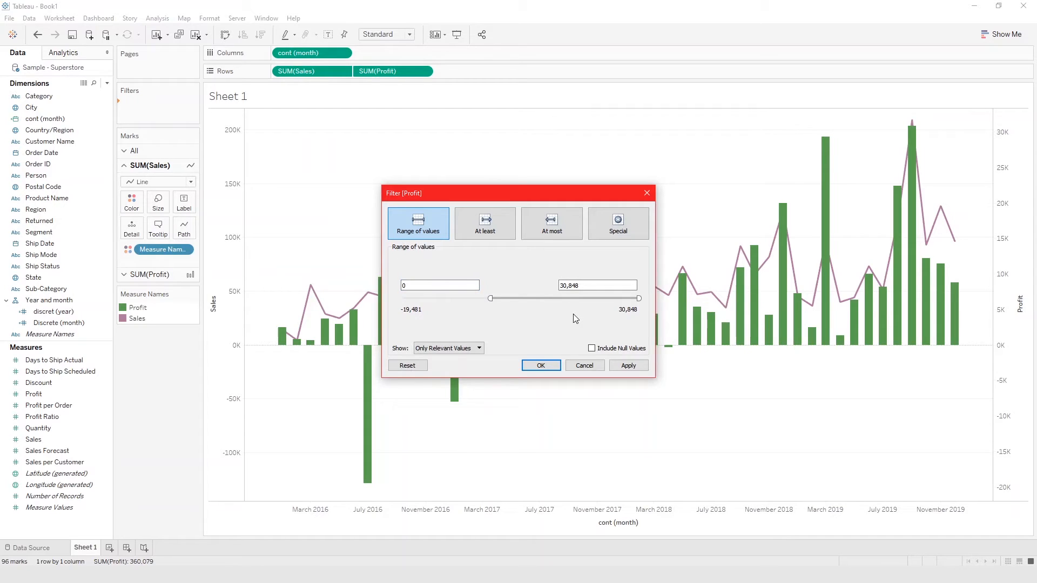
click(637, 366)
click(541, 367)
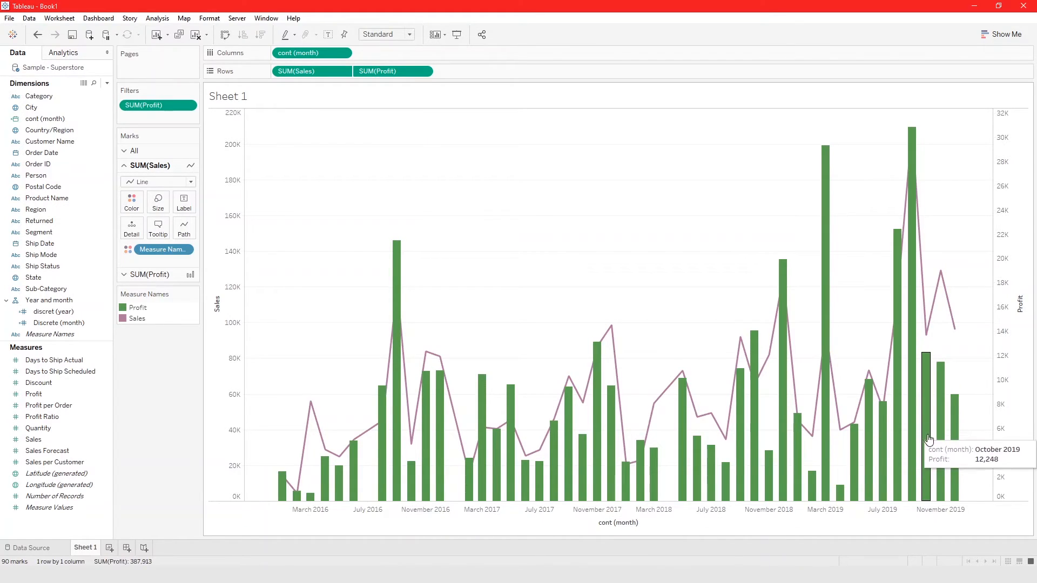
Set the Profit marks to Automatic and the Sales marks to Bar.
click(149, 275)
click(148, 197)
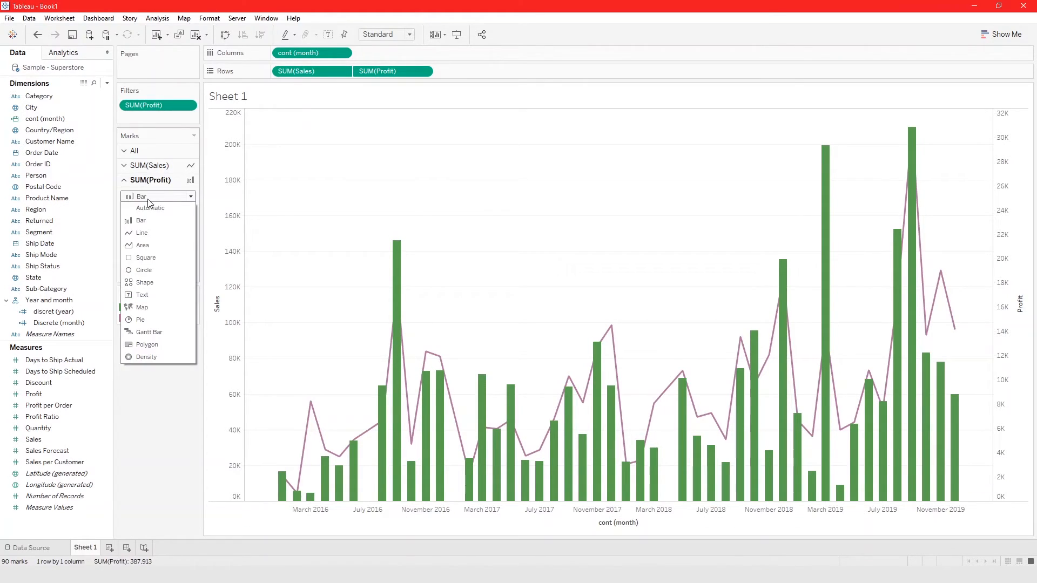
click(151, 209)
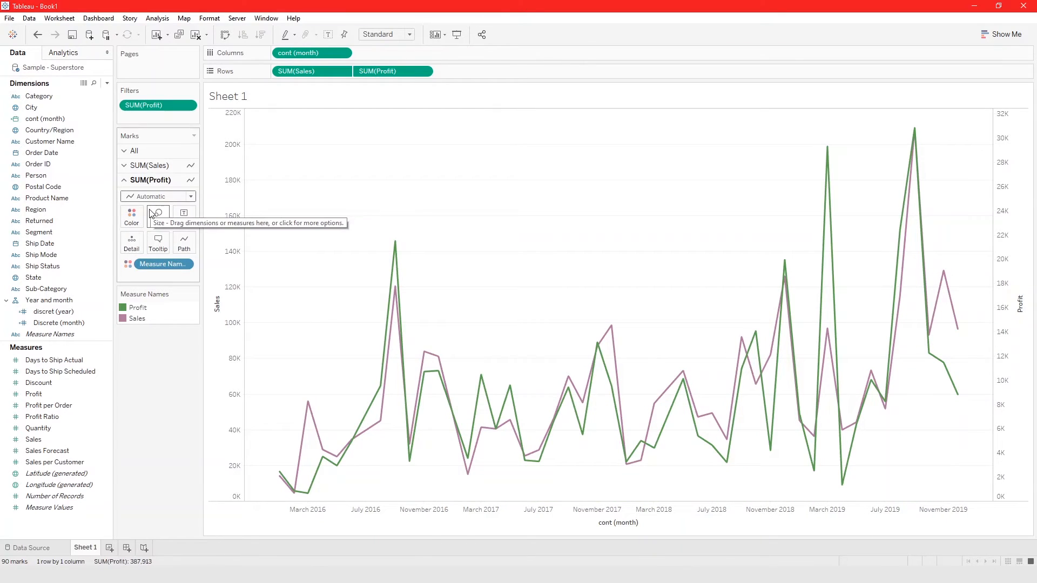
click(148, 168)
click(156, 182)
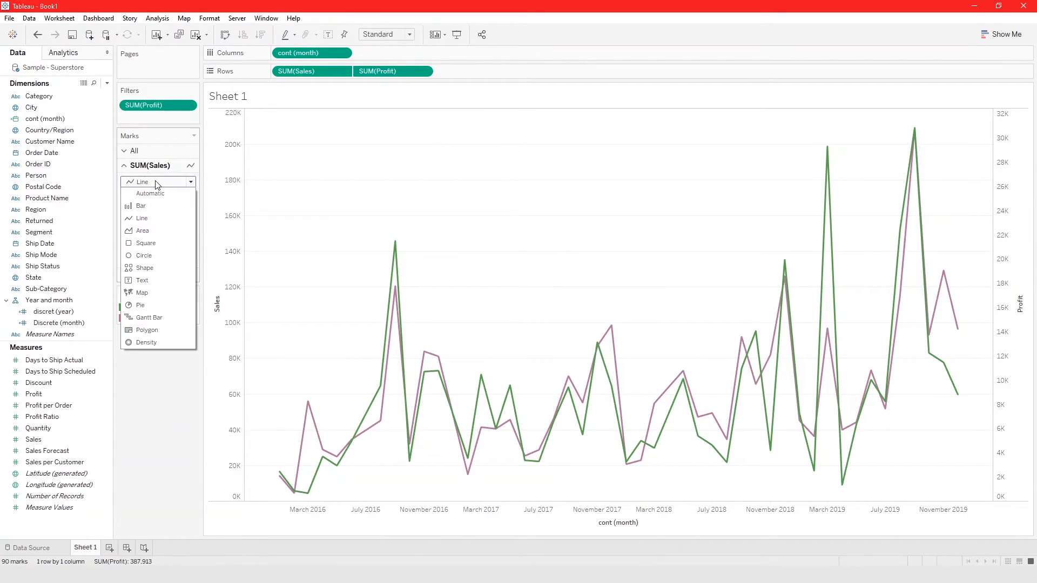
click(165, 210)
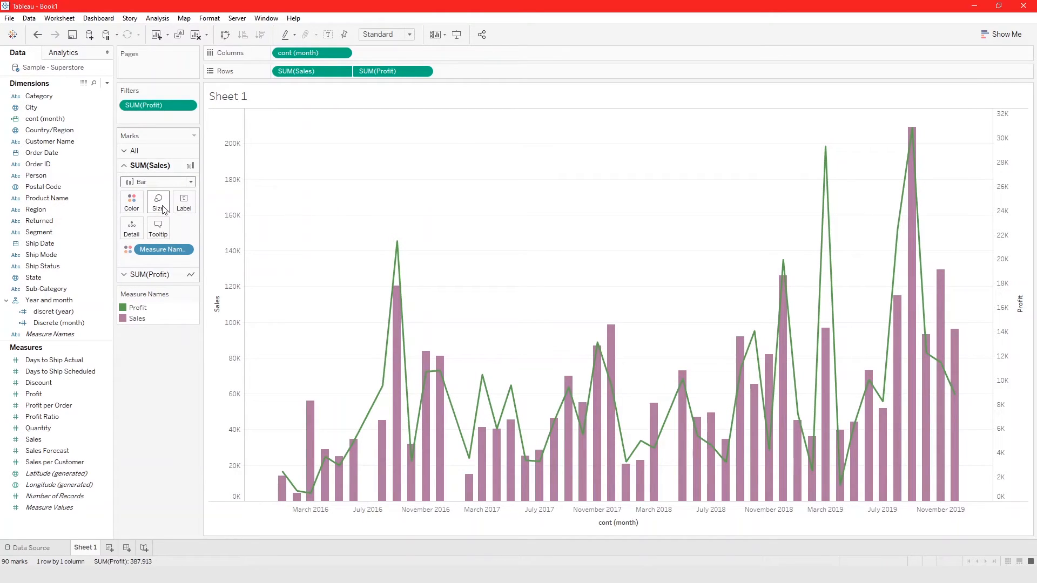
Change the measure colors to blue for Profit and red for Sales.
double_click(138, 307)
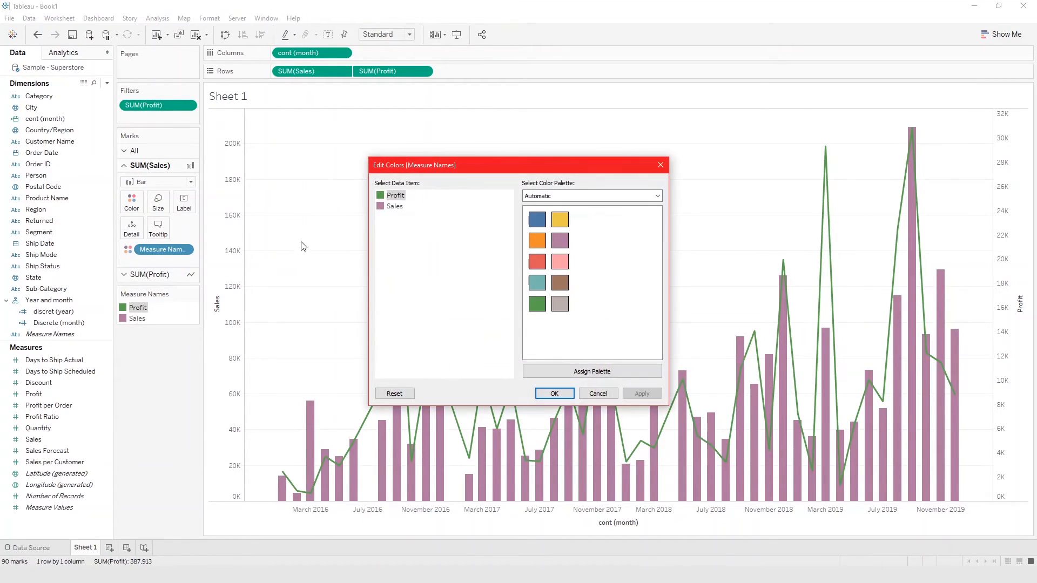
click(537, 220)
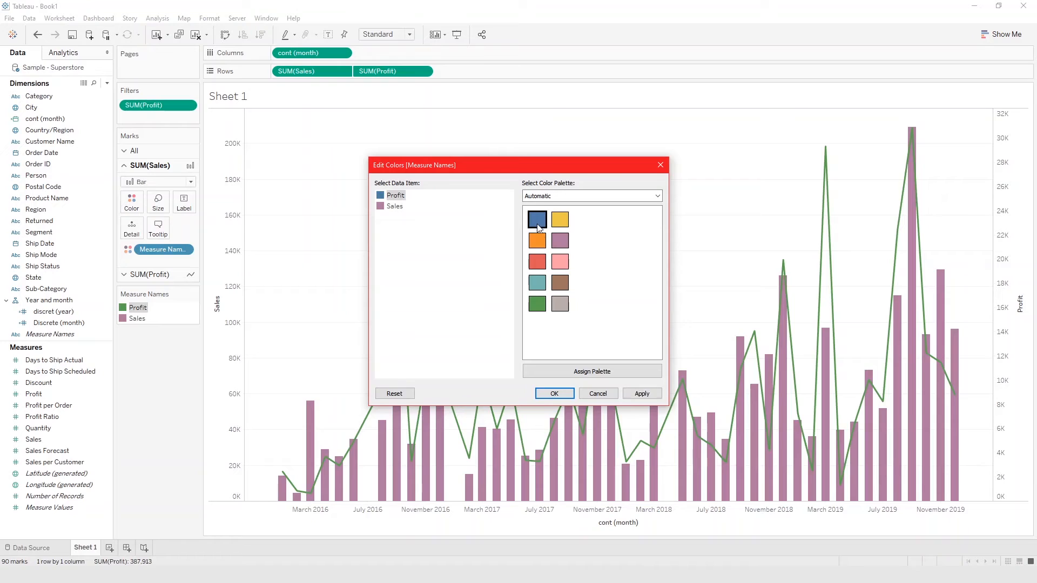
click(537, 394)
double_click(137, 318)
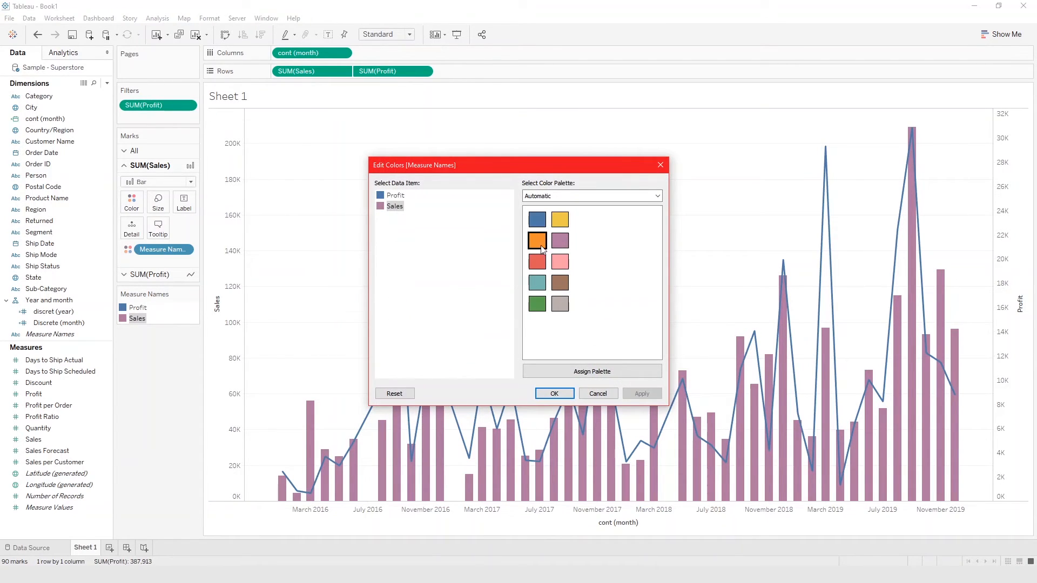
click(538, 262)
click(559, 396)
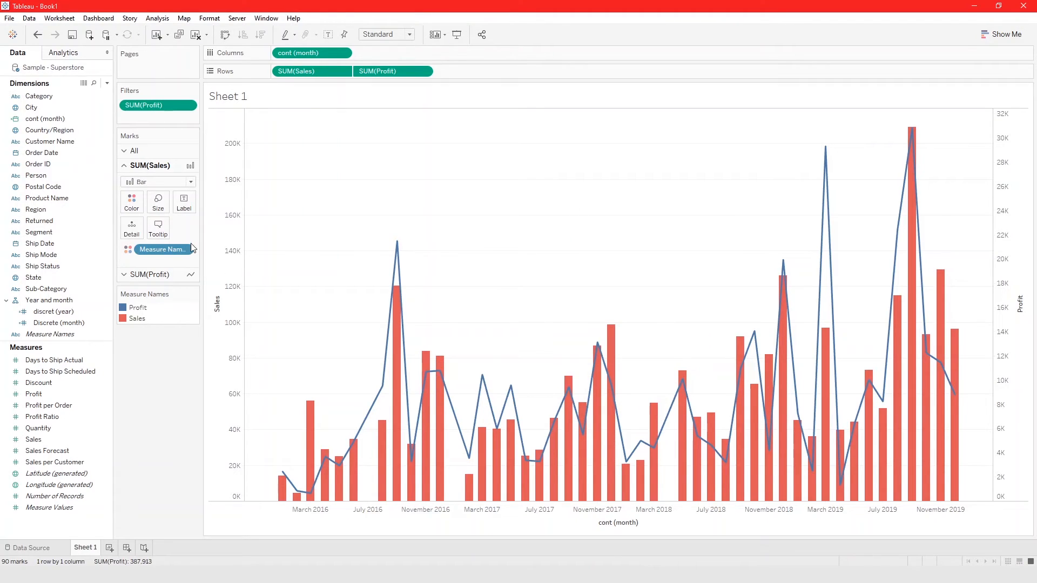
Widen the Sales bars to the maximum manual mark size.
click(158, 202)
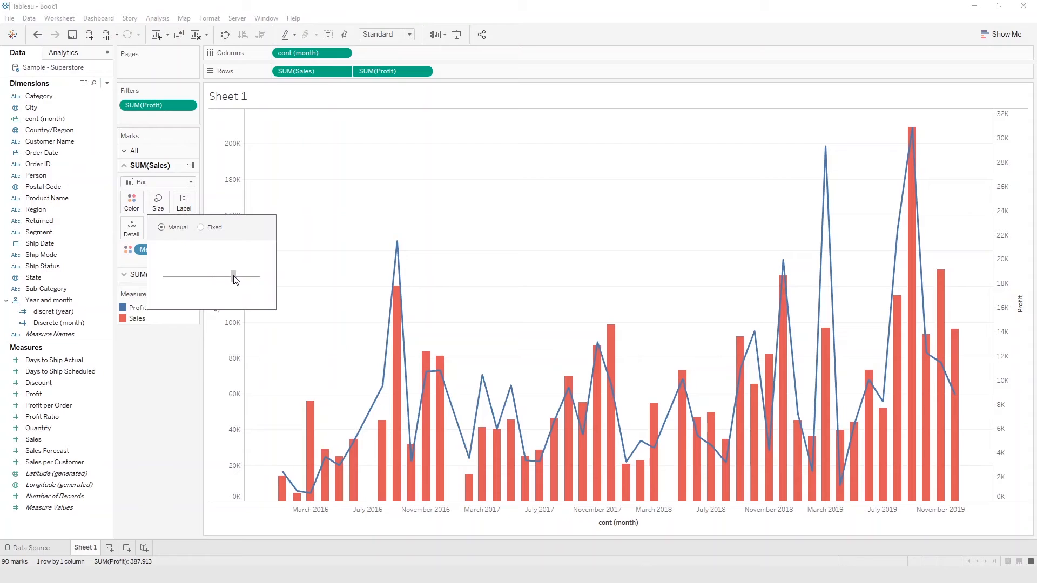
drag(234, 277, 292, 286)
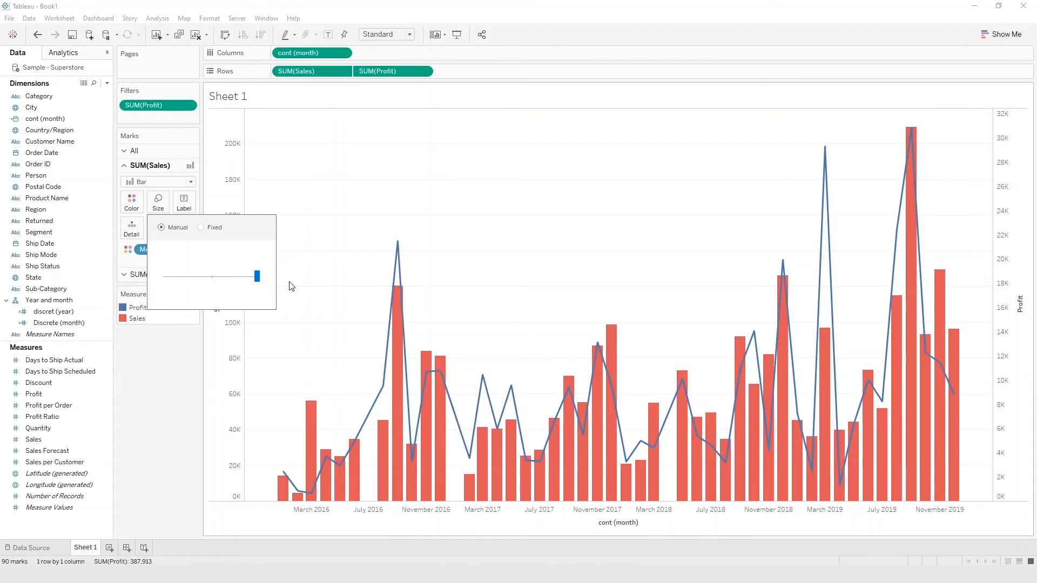
click(184, 373)
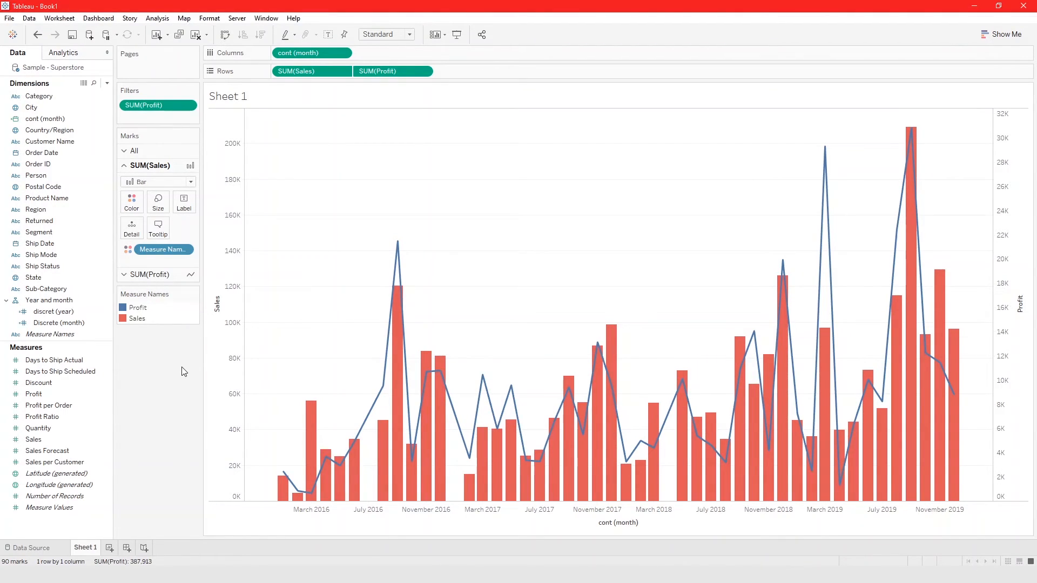
Reduce the mark size of Profit to make its line thinner.
click(166, 157)
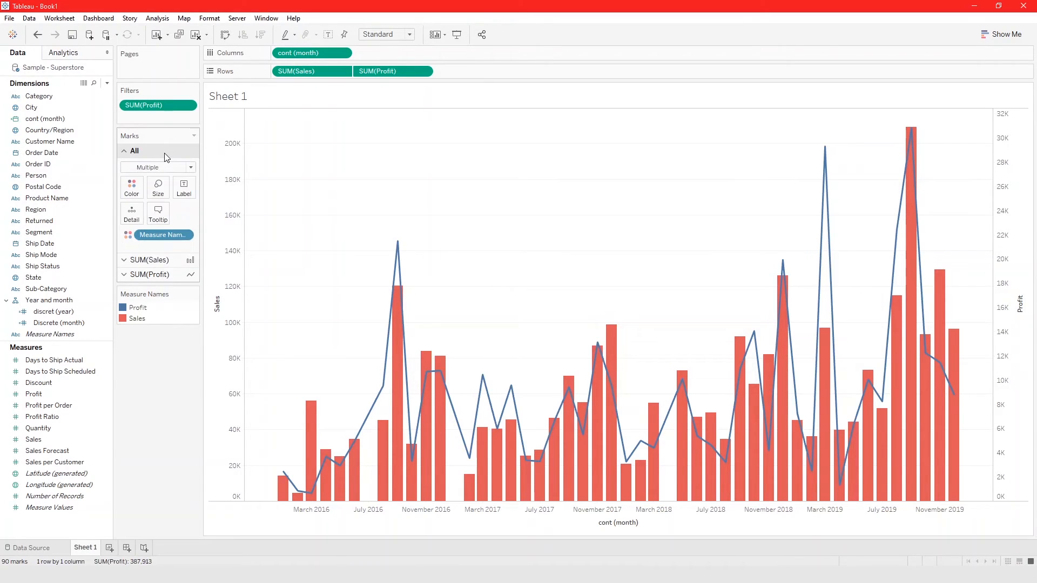
click(158, 189)
click(160, 190)
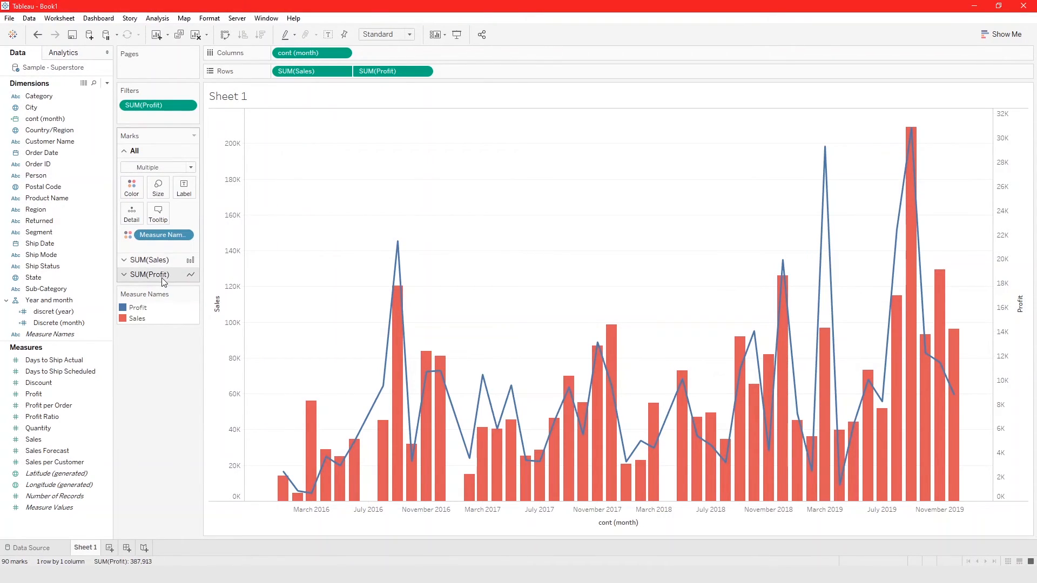
click(162, 276)
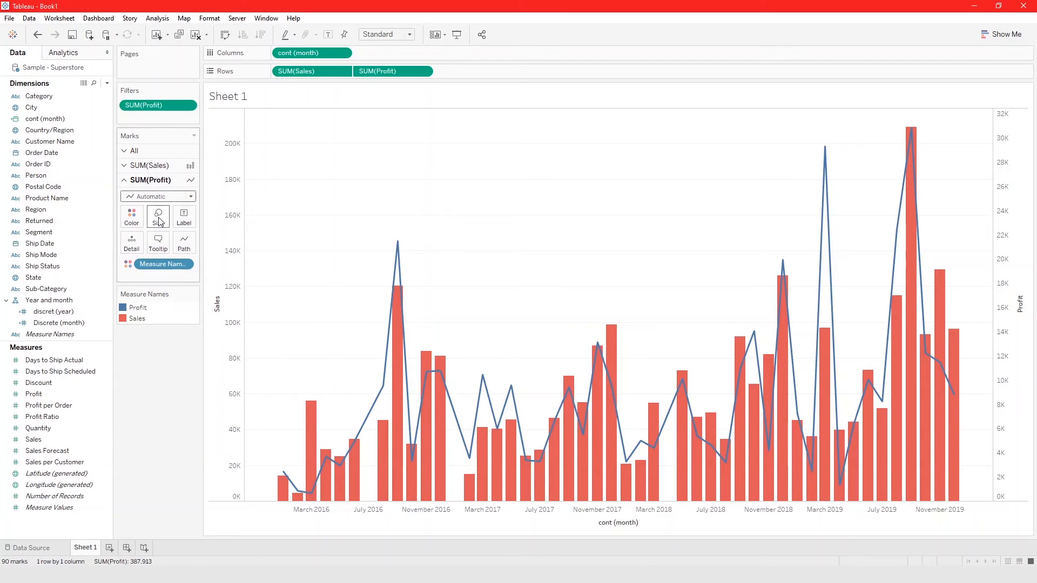
click(159, 218)
drag(177, 244, 152, 249)
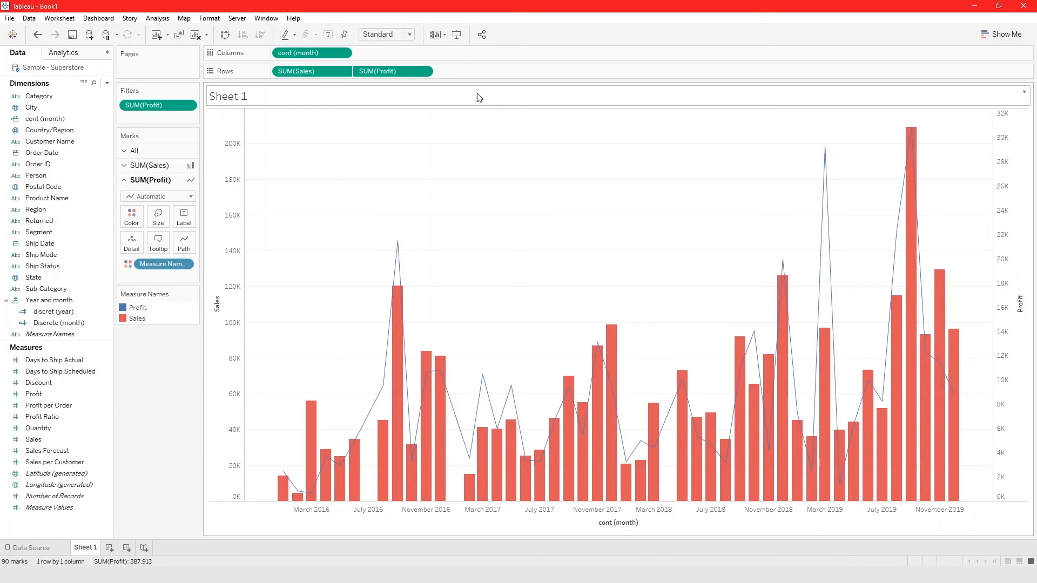
Synchronize the Profit axis with the Sales axis.
click(424, 72)
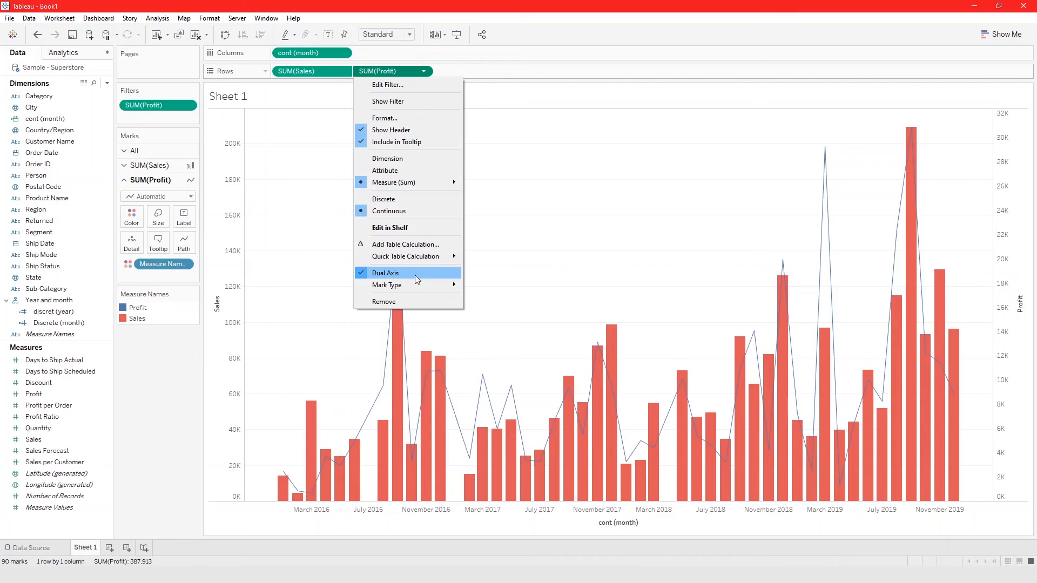
click(159, 369)
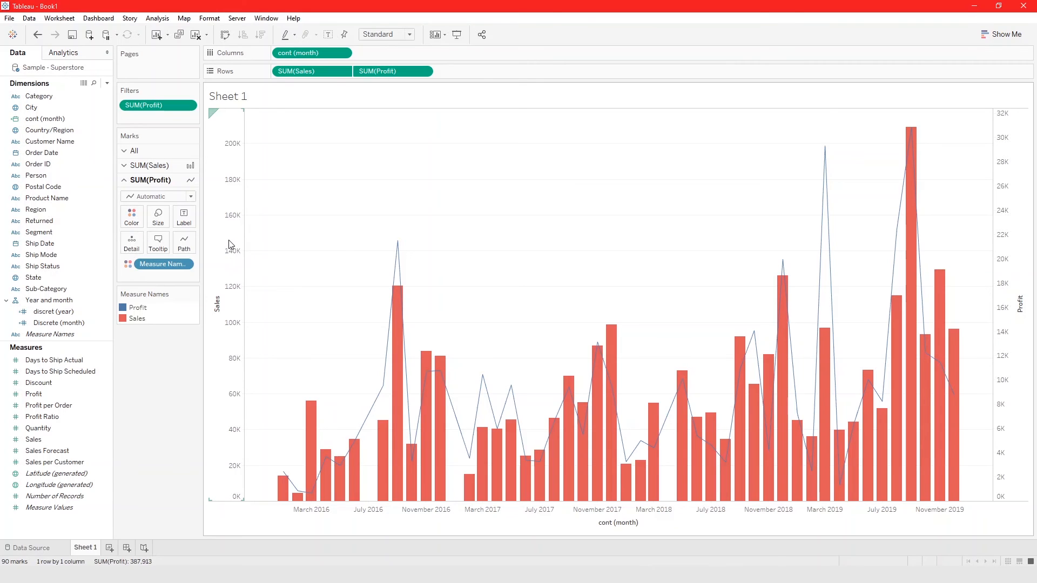
right_click(1009, 253)
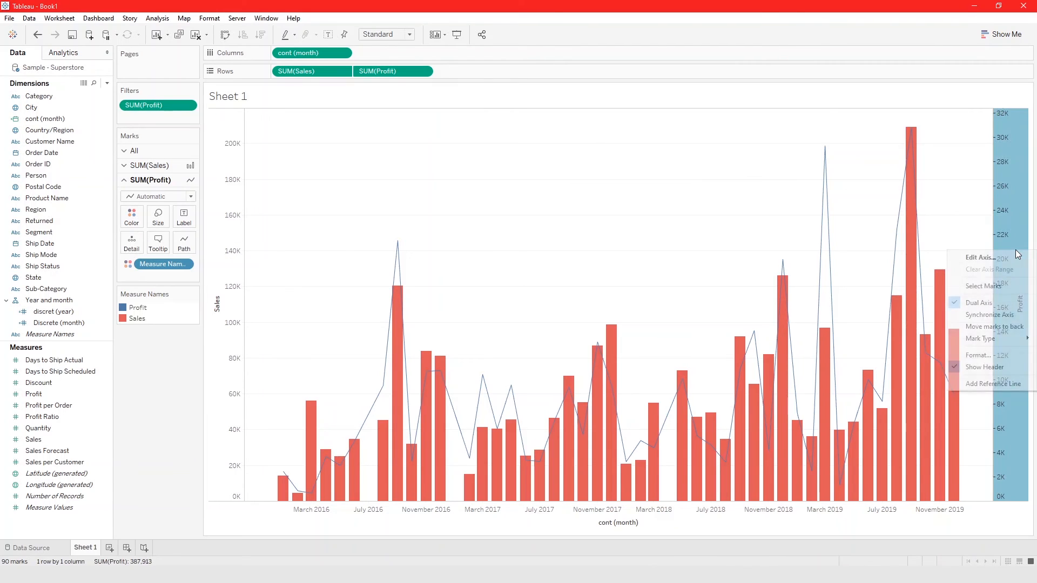
click(1004, 315)
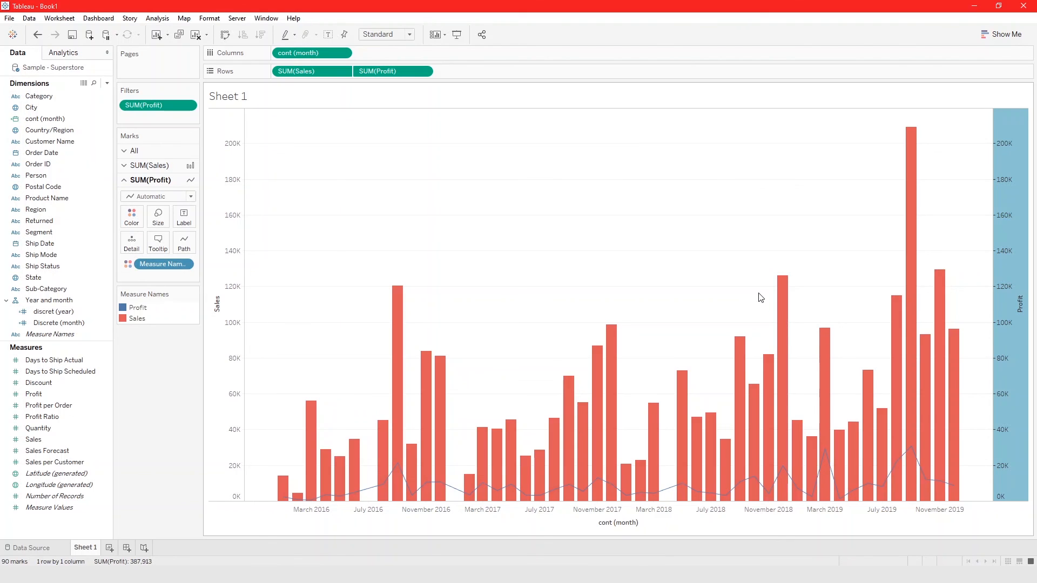
Replace Profit with Quantity as the second measure on the rows, next to Sales.
drag(67, 427, 474, 74)
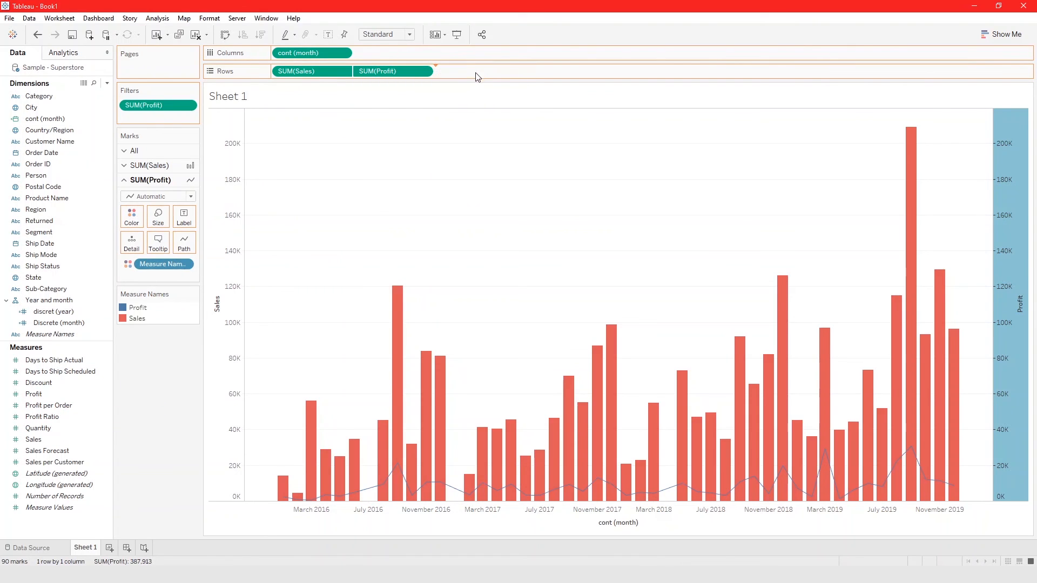
drag(397, 76, 120, 401)
Put Quantity on a dual axis with Sales and set the Quantity marks to Automatic.
click(423, 72)
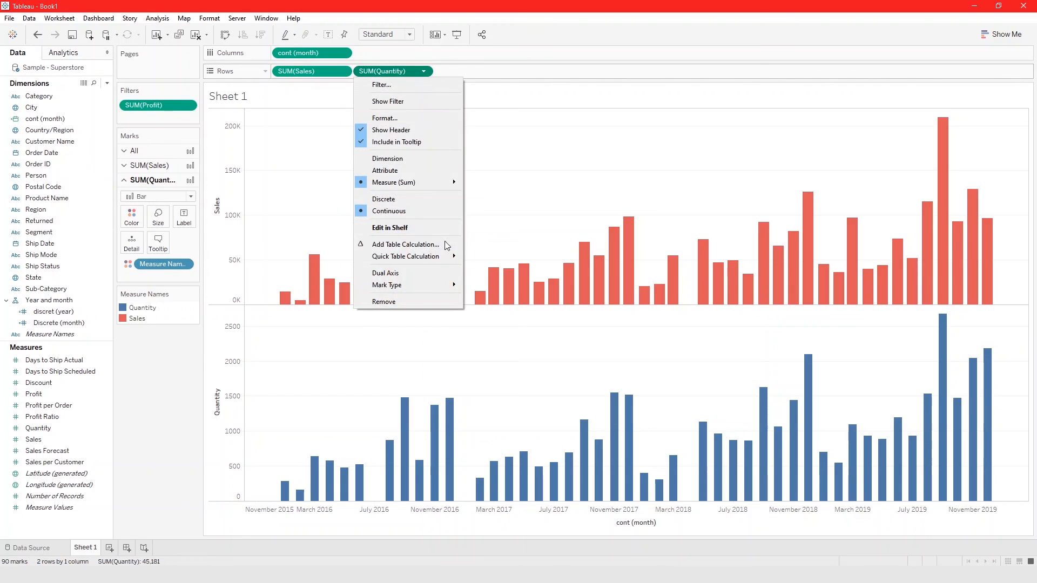
click(426, 274)
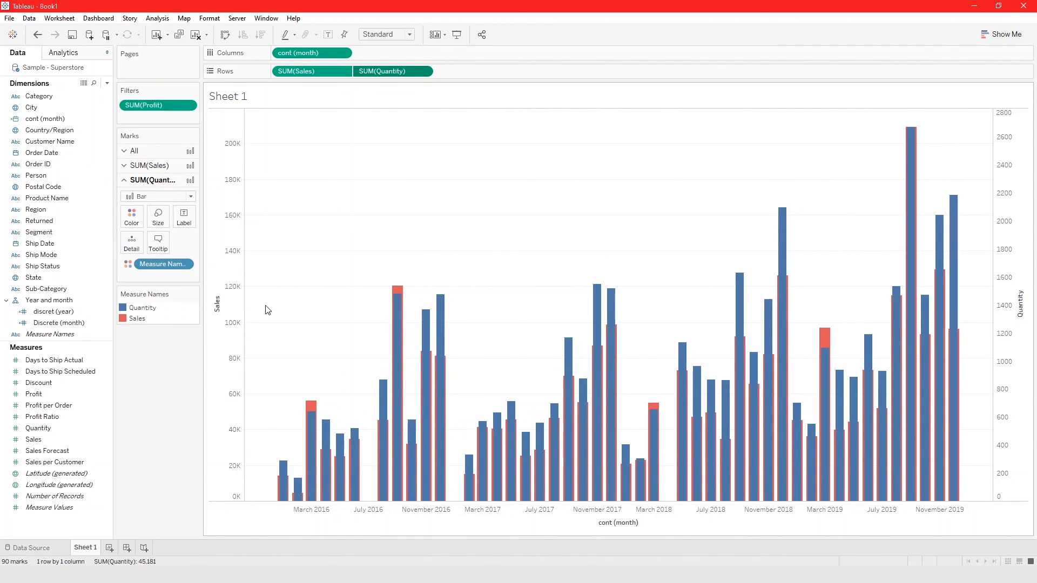
click(162, 197)
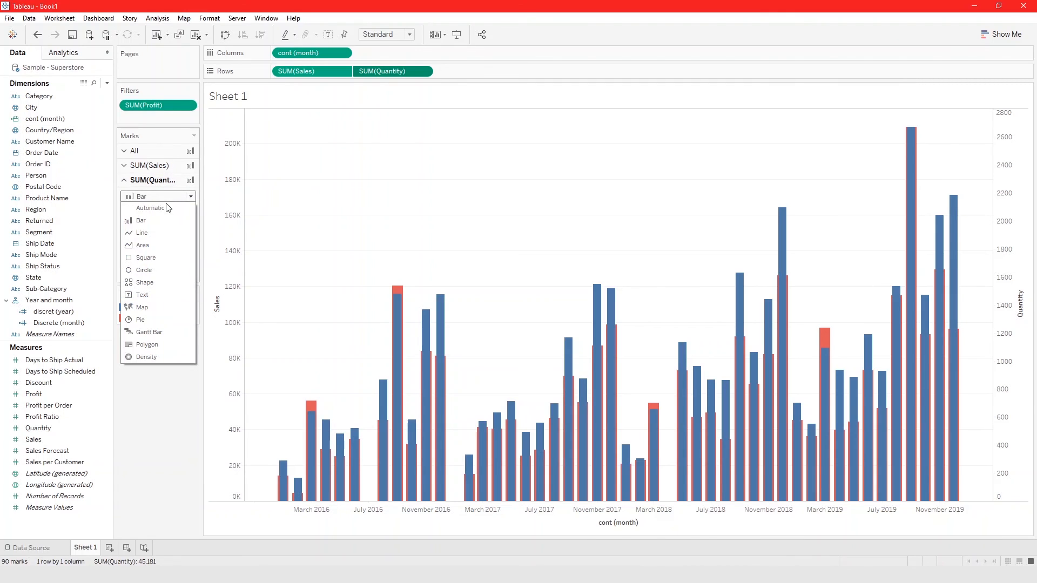
click(168, 207)
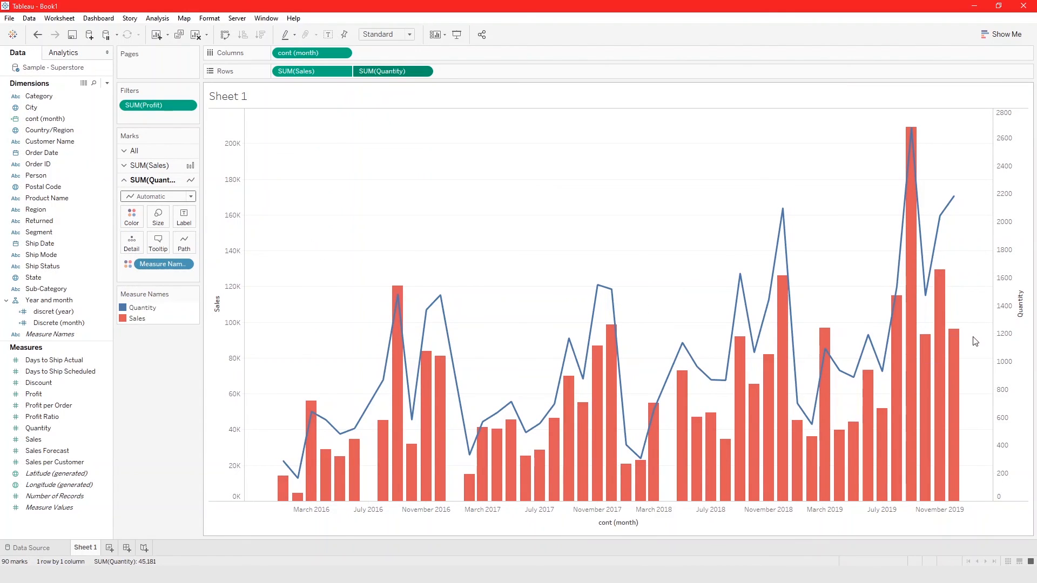